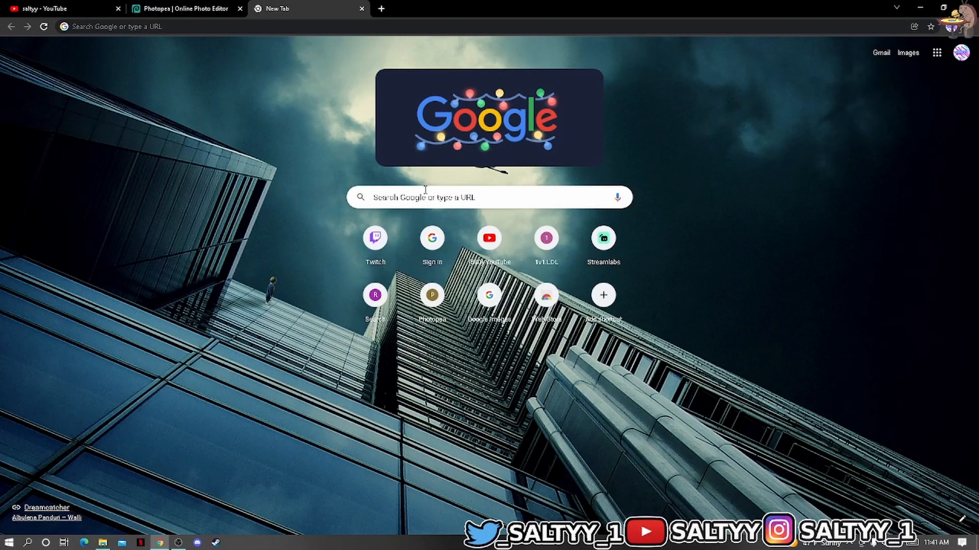
Step: Search Google for "photopea" and open the Photopea online photo editor
{"action": "left_click", "coordinate": [423, 194]}
{"action": "type", "text": "photopea"}
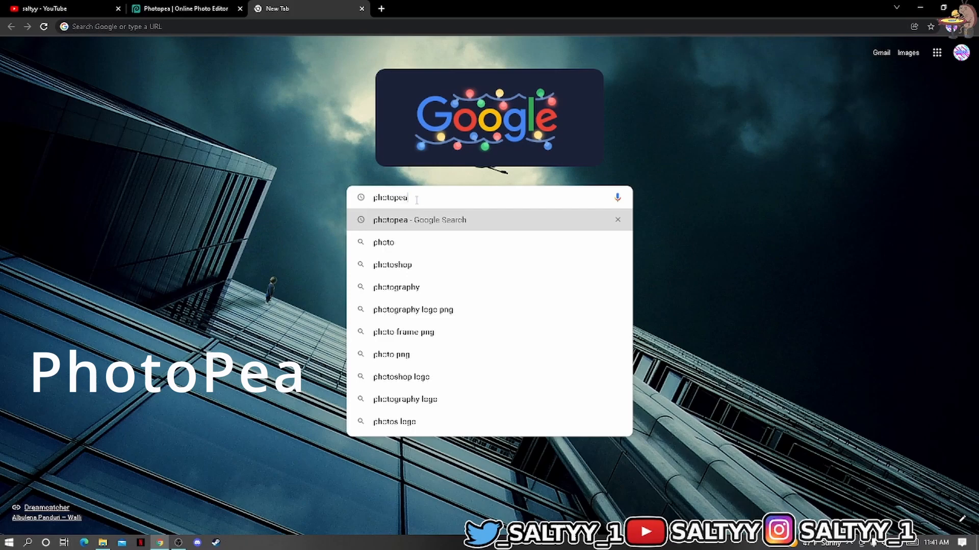
{"action": "key", "text": "Return"}
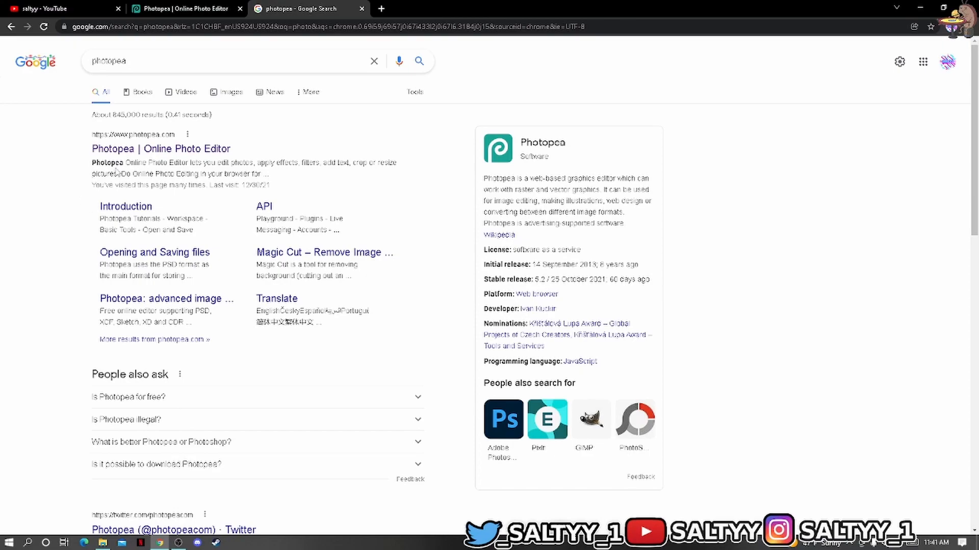
{"action": "left_click", "coordinate": [131, 152]}
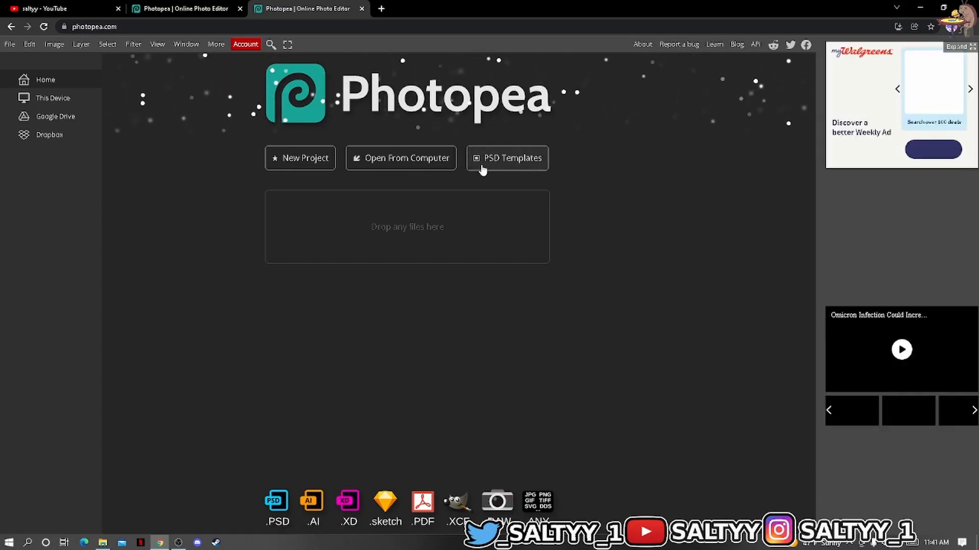
Step: Open the Clickbait Text 3.0 template from the PSD templates as a new project
{"action": "left_click", "coordinate": [507, 162]}
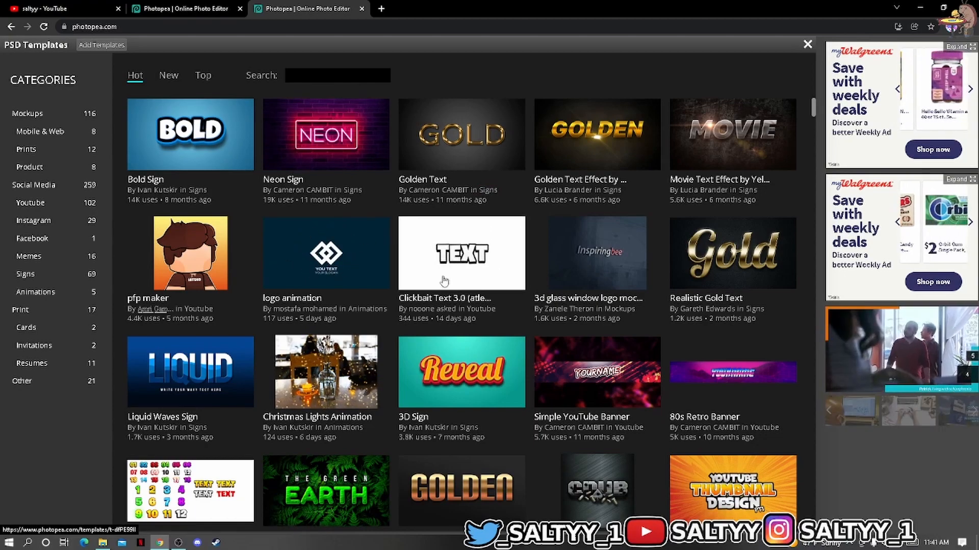
{"action": "left_click", "coordinate": [457, 269]}
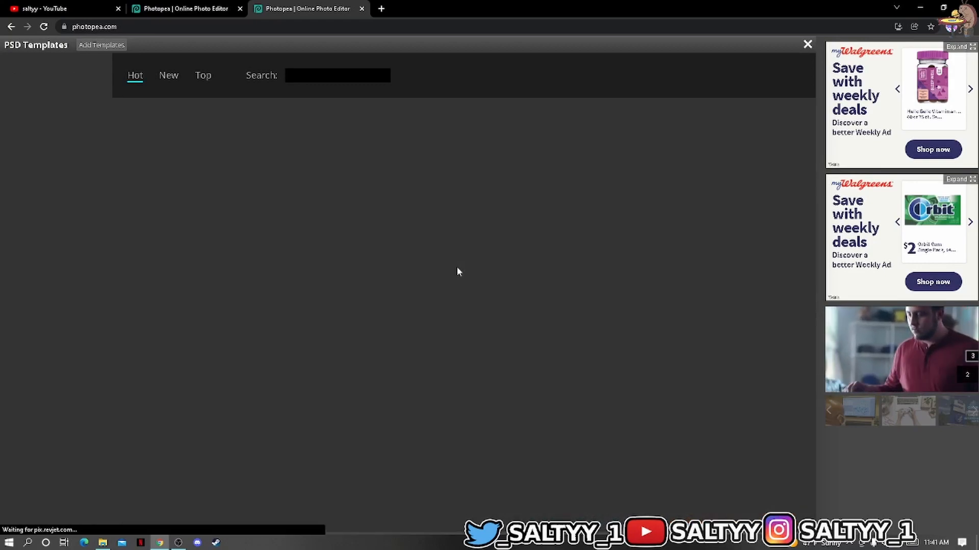
{"action": "left_click", "coordinate": [316, 209]}
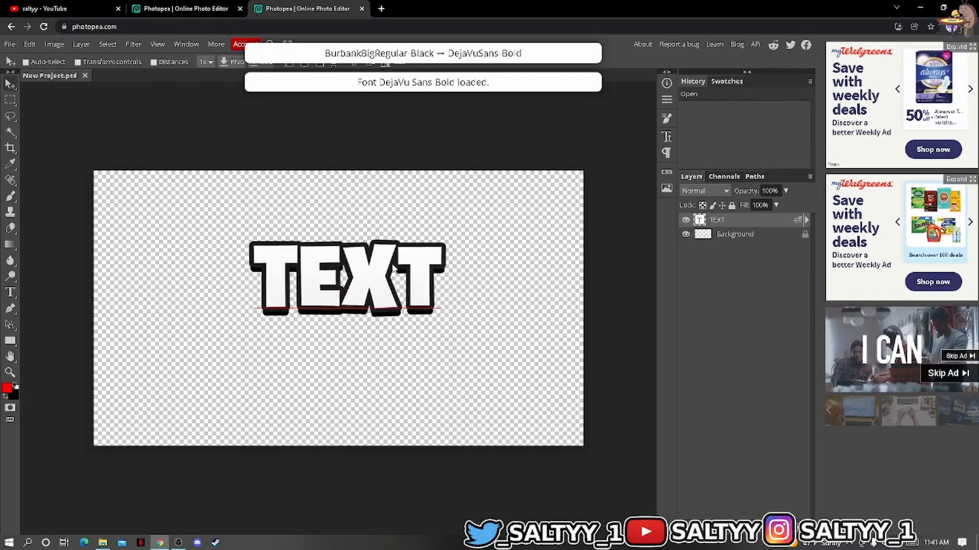
Step: Replace the template's text with "SALTYY" and reposition it fully inside the canvas, slightly right of centre
{"action": "left_click_drag", "start_coordinate": [401, 298], "coordinate": [379, 322]}
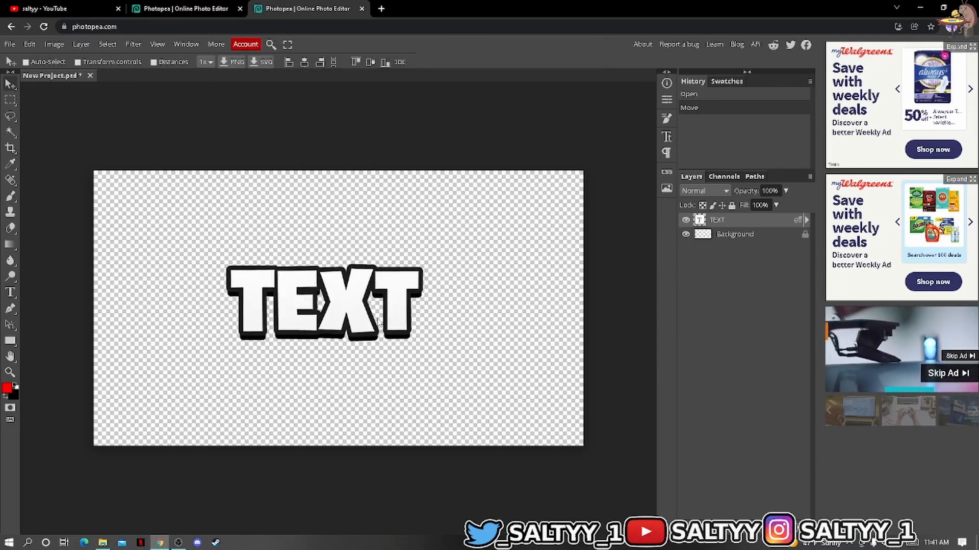
{"action": "double_click", "coordinate": [378, 322]}
{"action": "key", "text": "BackSpace"}
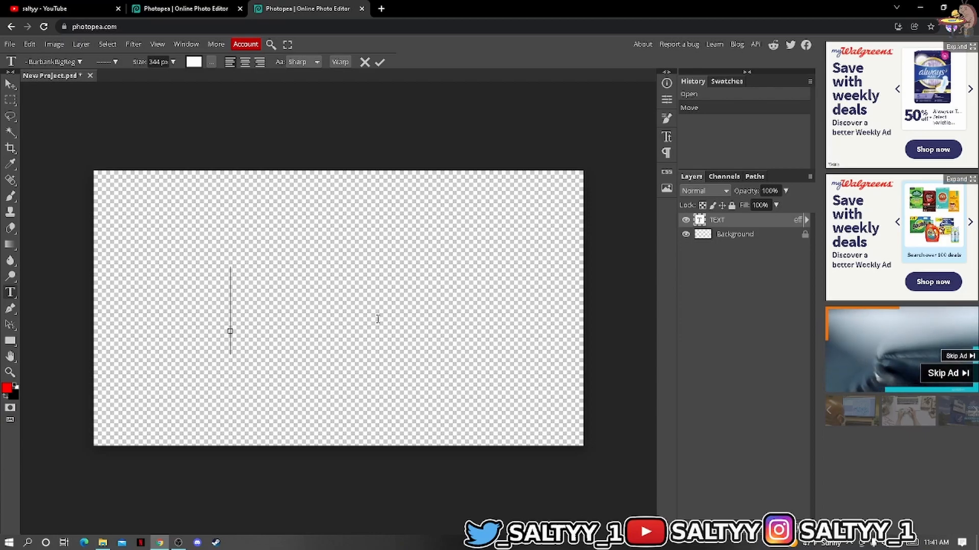
{"action": "type", "text": "SALTYY"}
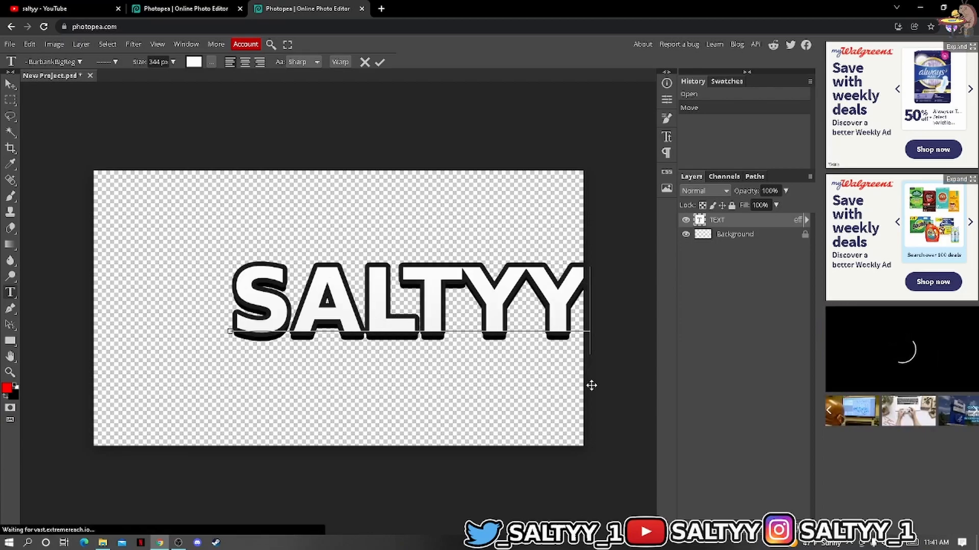
{"action": "left_click_drag", "start_coordinate": [590, 384], "coordinate": [500, 406]}
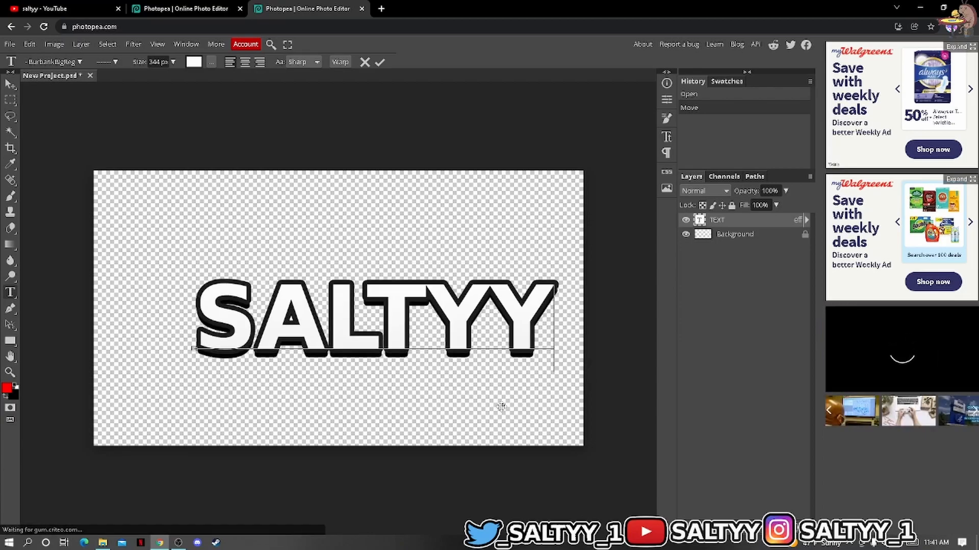
{"action": "left_click", "coordinate": [742, 222]}
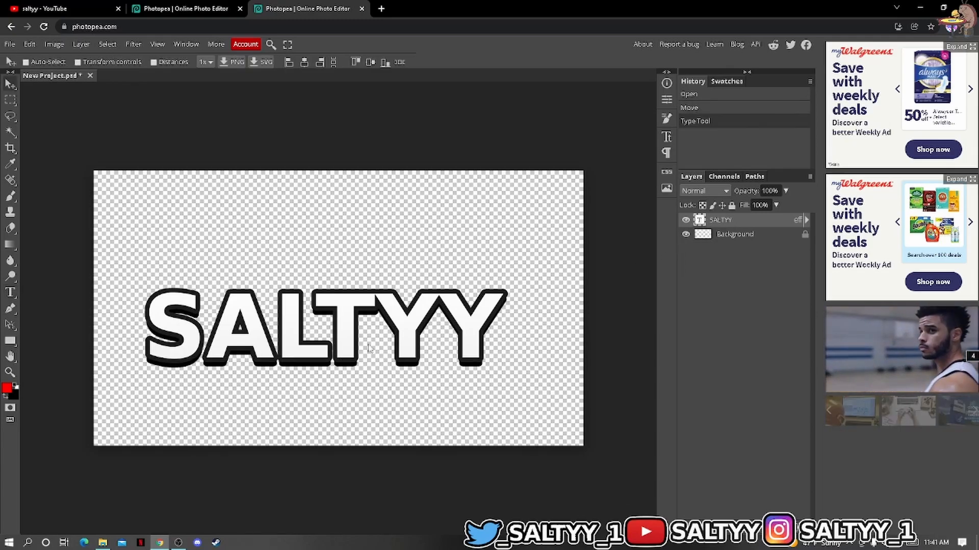
{"action": "left_click_drag", "start_coordinate": [370, 349], "coordinate": [410, 335]}
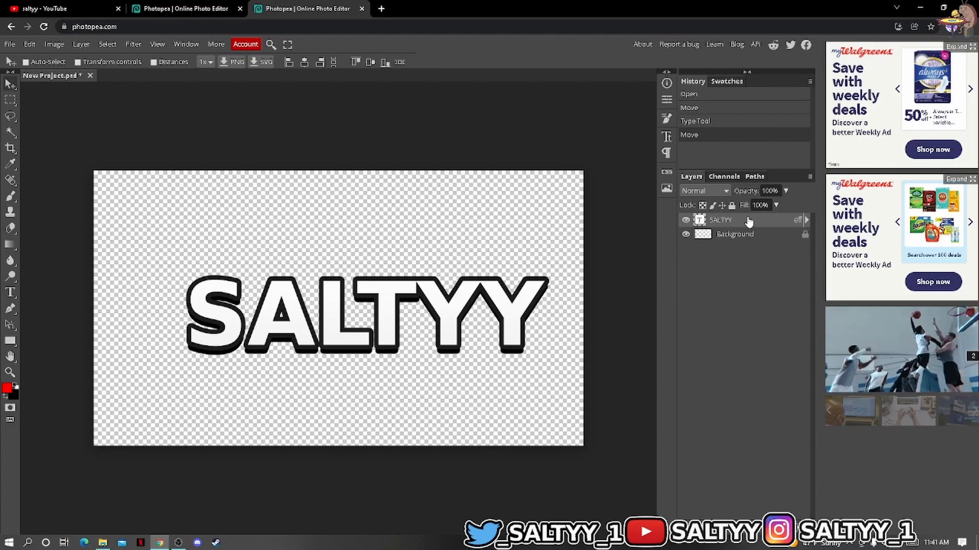
Step: Set the SALTYY text size to 81 px and move it to the canvas's lower edge, left of centre
{"action": "left_click", "coordinate": [667, 137]}
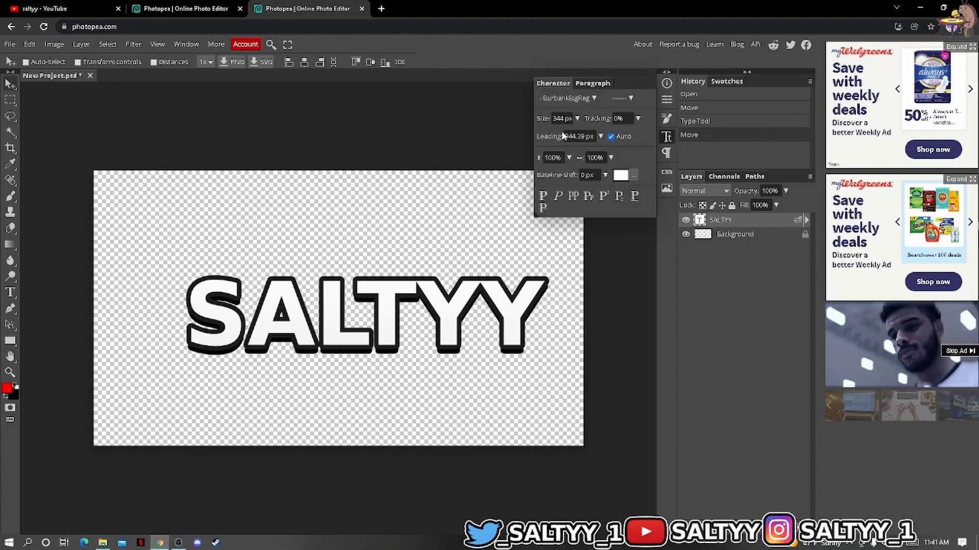
{"action": "double_click", "coordinate": [431, 293]}
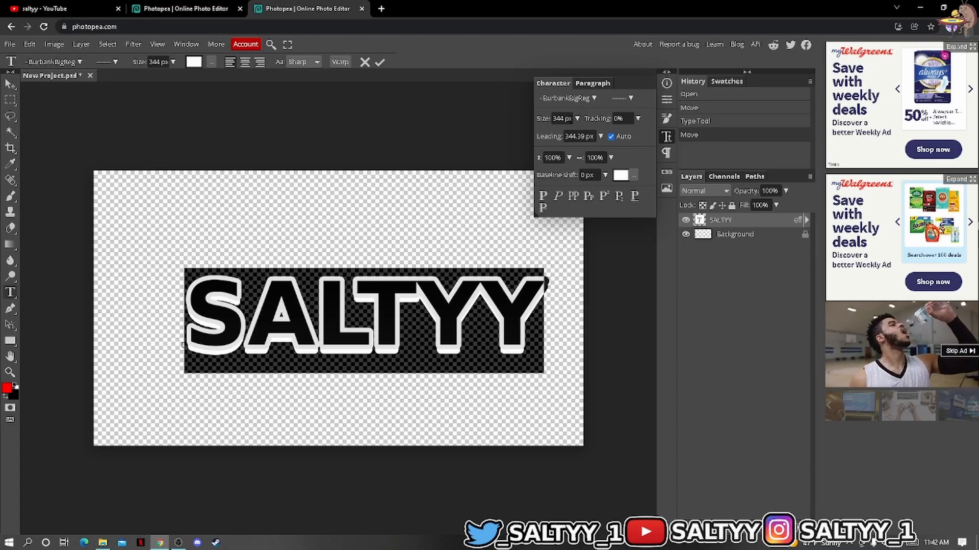
{"action": "left_click", "coordinate": [573, 137]}
{"action": "mouse_move", "coordinate": [573, 135]}
{"action": "left_mouse_down"}
{"action": "mouse_move", "coordinate": [563, 136]}
{"action": "mouse_move", "coordinate": [579, 121]}
{"action": "left_mouse_up"}
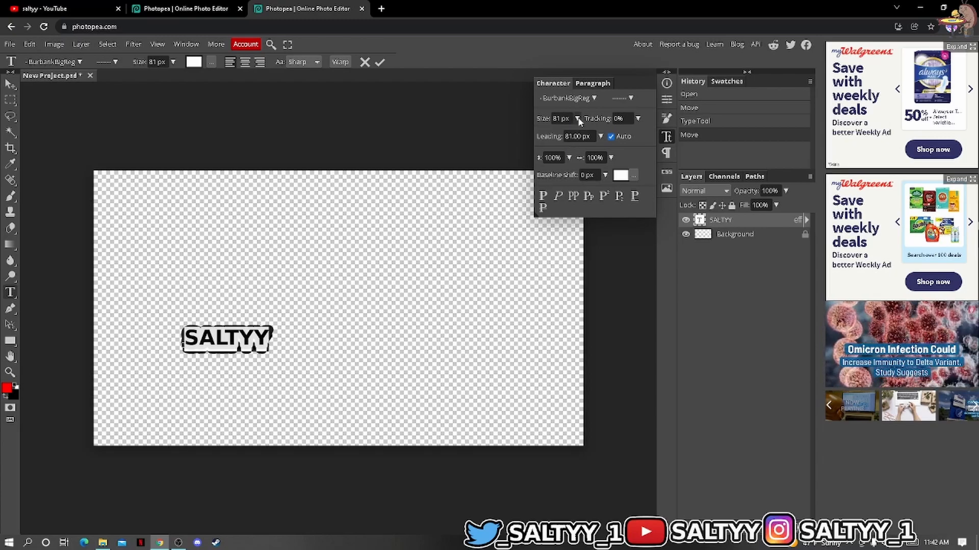
{"action": "left_click", "coordinate": [257, 346]}
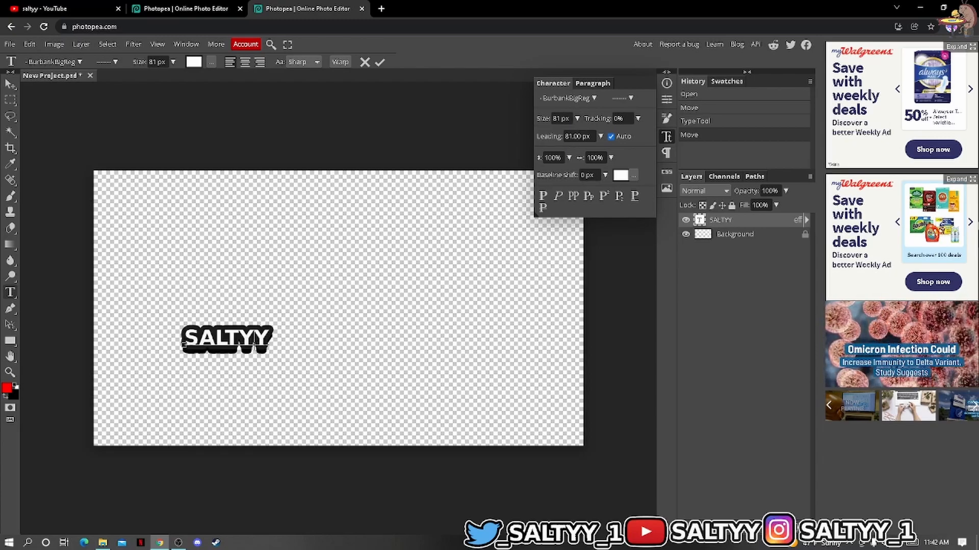
{"action": "left_click_drag", "start_coordinate": [285, 349], "coordinate": [308, 436]}
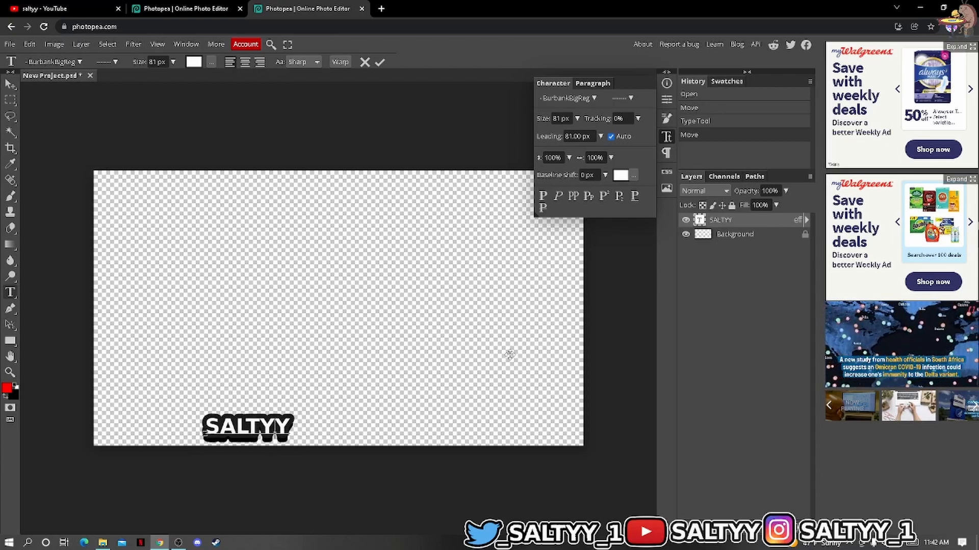
{"action": "left_click", "coordinate": [762, 224]}
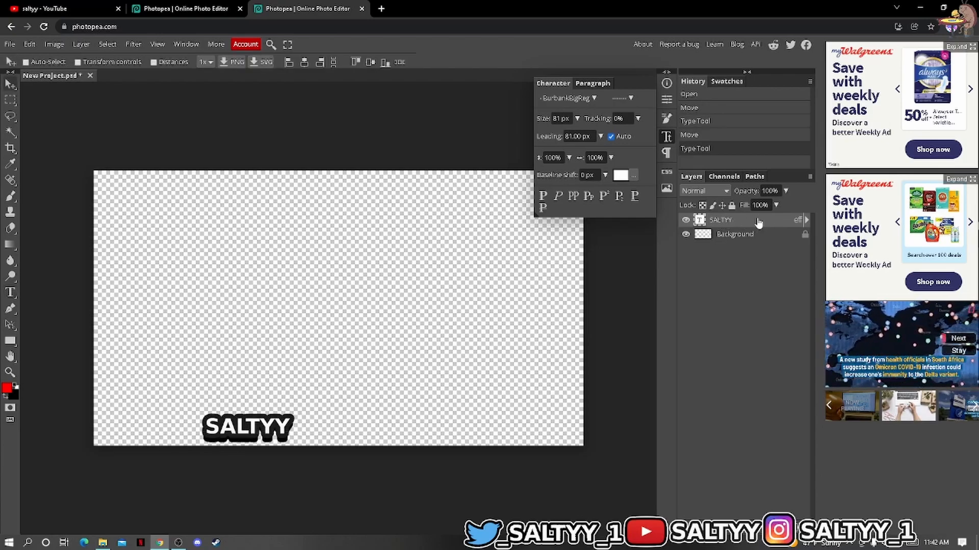
Step: In the SALTYY layer style, set the drop shadow distance to 0 px and size to 10 px, reduce the stroke to 5 px, and enable Outer Glow
{"action": "double_click", "coordinate": [775, 225]}
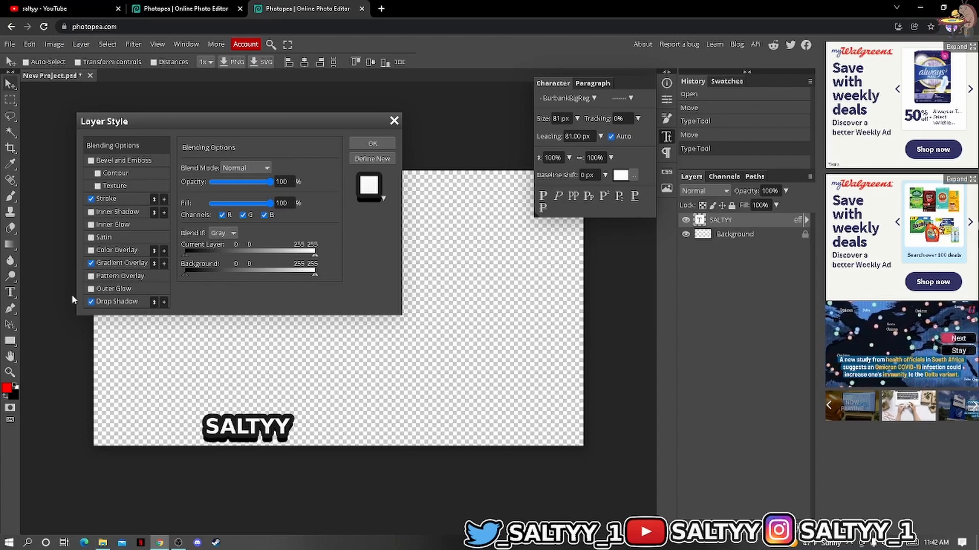
{"action": "left_click", "coordinate": [126, 301]}
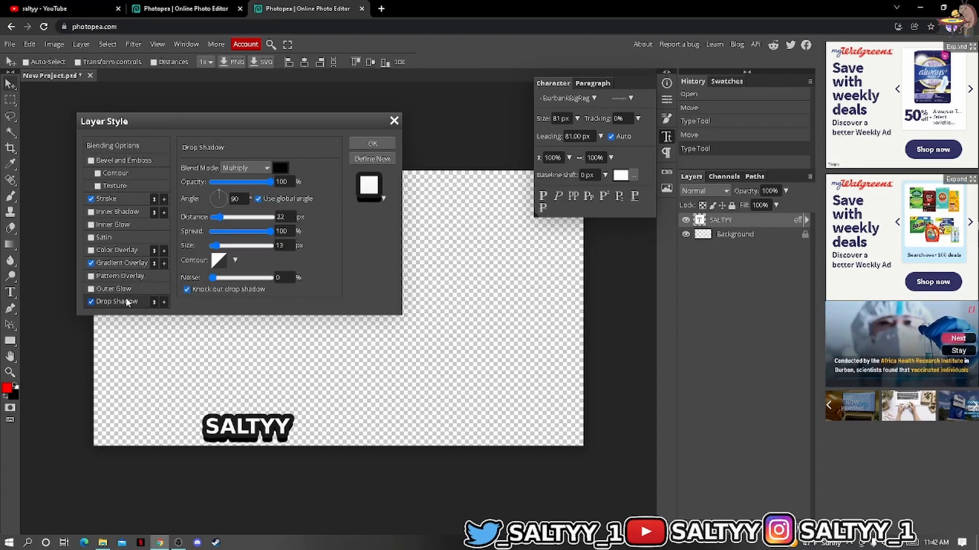
{"action": "left_click_drag", "start_coordinate": [218, 217], "coordinate": [208, 217]}
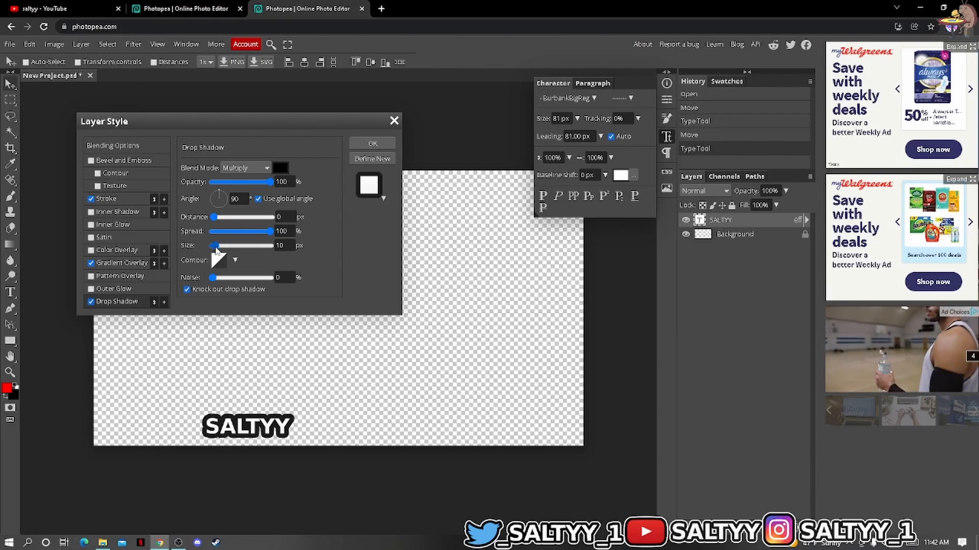
{"action": "left_click", "coordinate": [129, 198]}
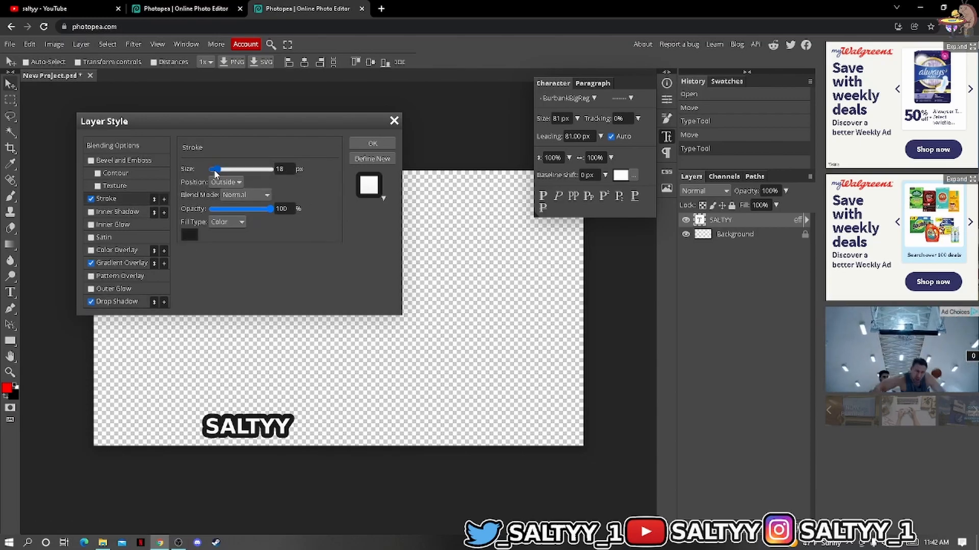
{"action": "left_click_drag", "start_coordinate": [216, 170], "coordinate": [213, 170]}
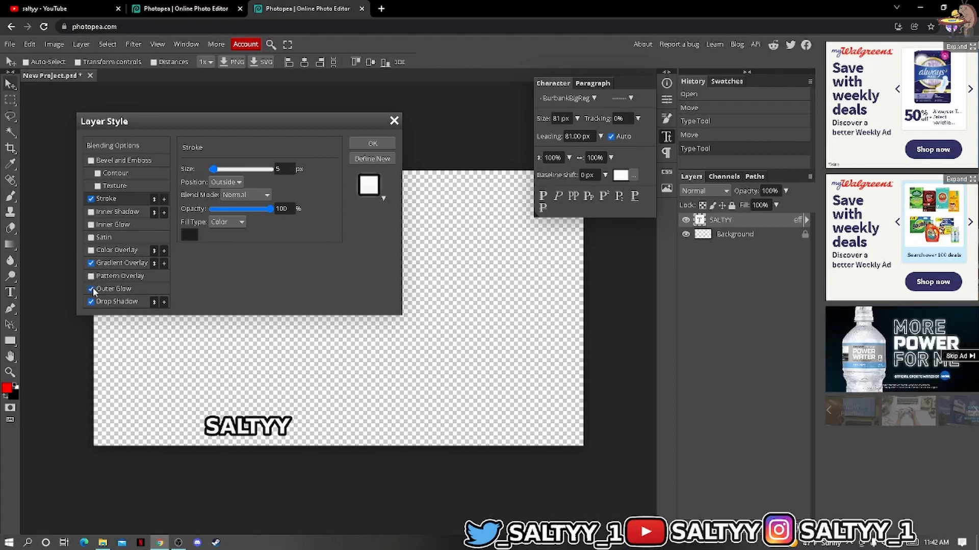
Step: Make the SALTYY drop shadow white, apply the layer style, and nudge the text closer to the canvas's lower edge
{"action": "left_click", "coordinate": [136, 301]}
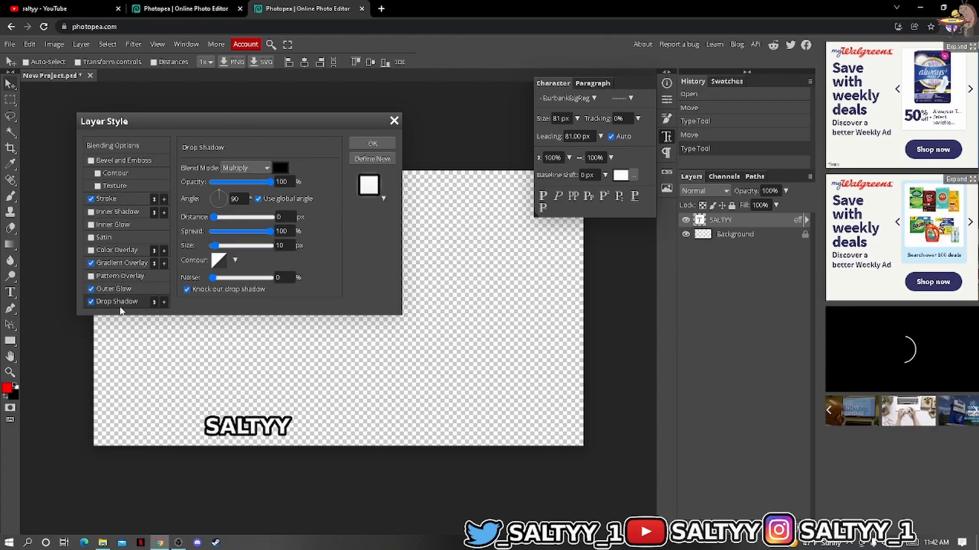
{"action": "left_click", "coordinate": [280, 168]}
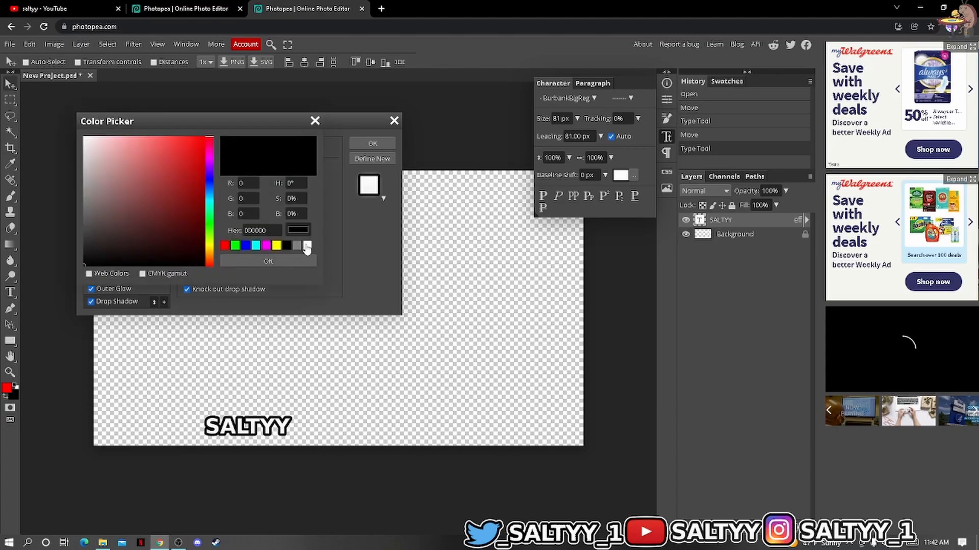
{"action": "left_click", "coordinate": [306, 247]}
{"action": "left_click", "coordinate": [304, 265]}
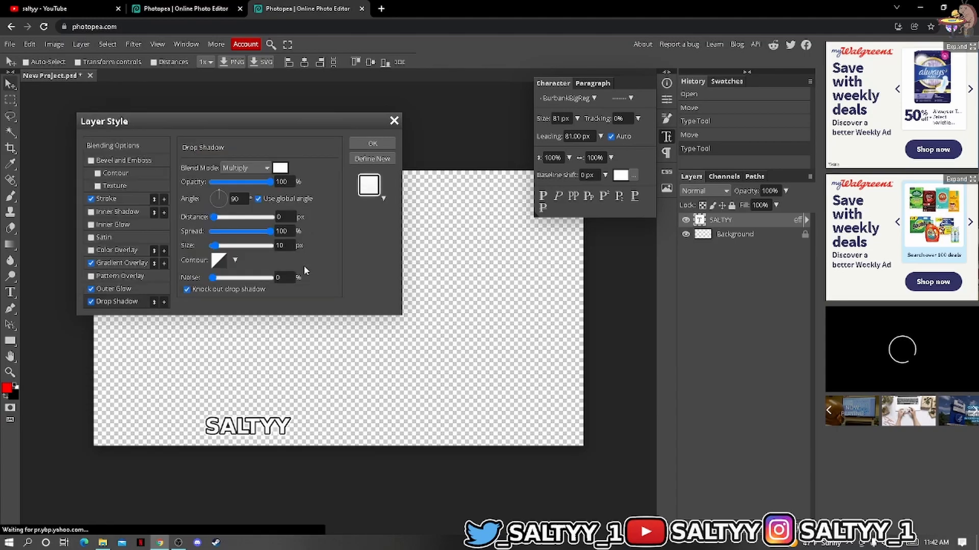
{"action": "left_click", "coordinate": [372, 143]}
{"action": "left_click_drag", "start_coordinate": [294, 432], "coordinate": [302, 440]}
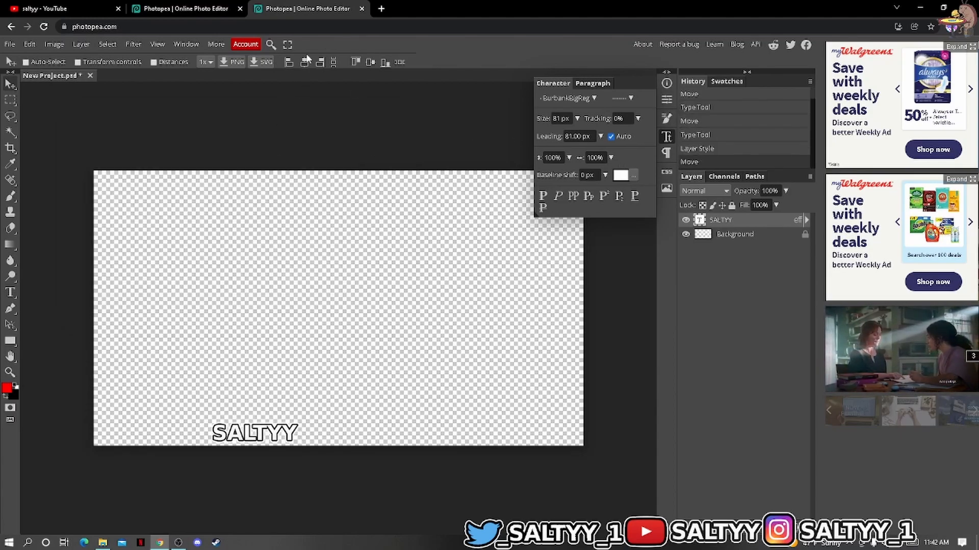
Step: Search Google Images for "youtube logo png" in a new tab and open the red StickPNG play logo's preview
{"action": "left_click", "coordinate": [381, 9]}
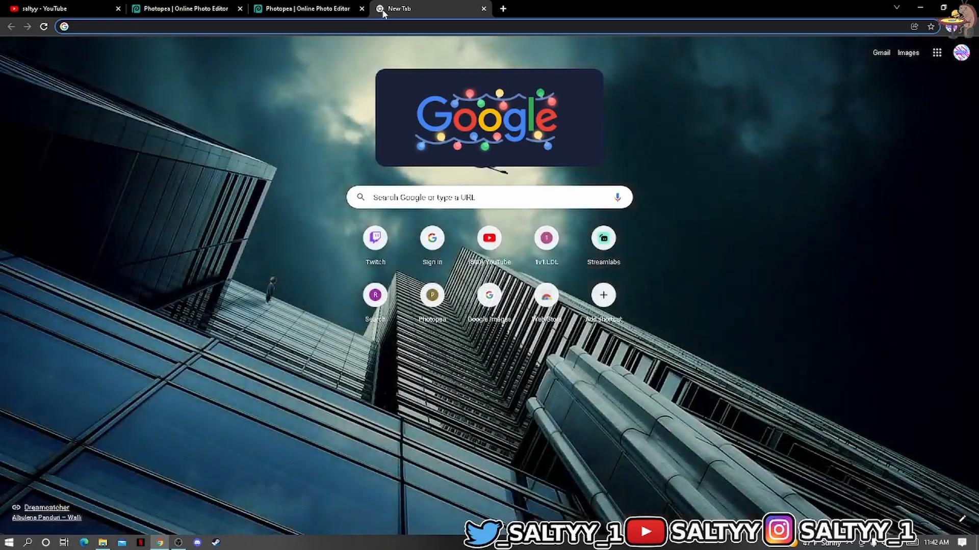
{"action": "type", "text": "youtube logo png"}
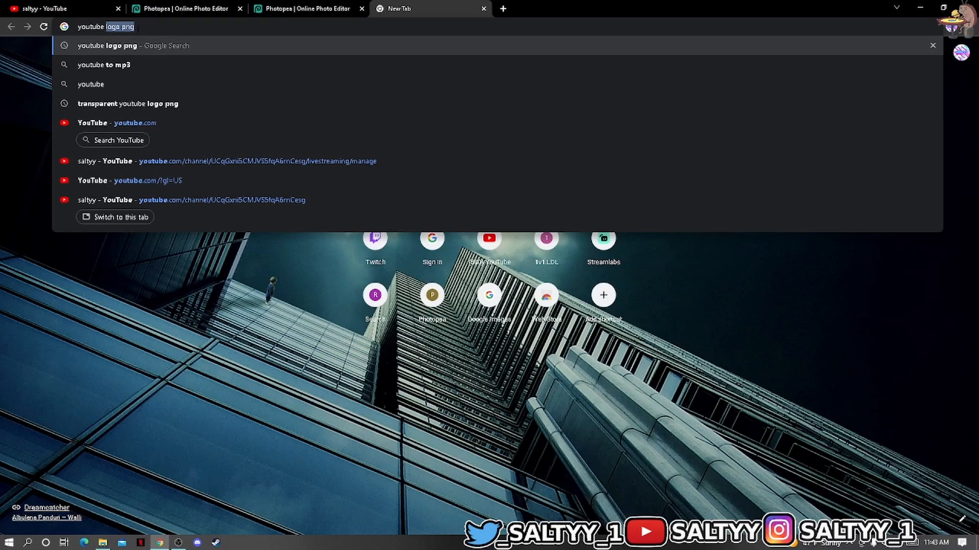
{"action": "left_click", "coordinate": [126, 54]}
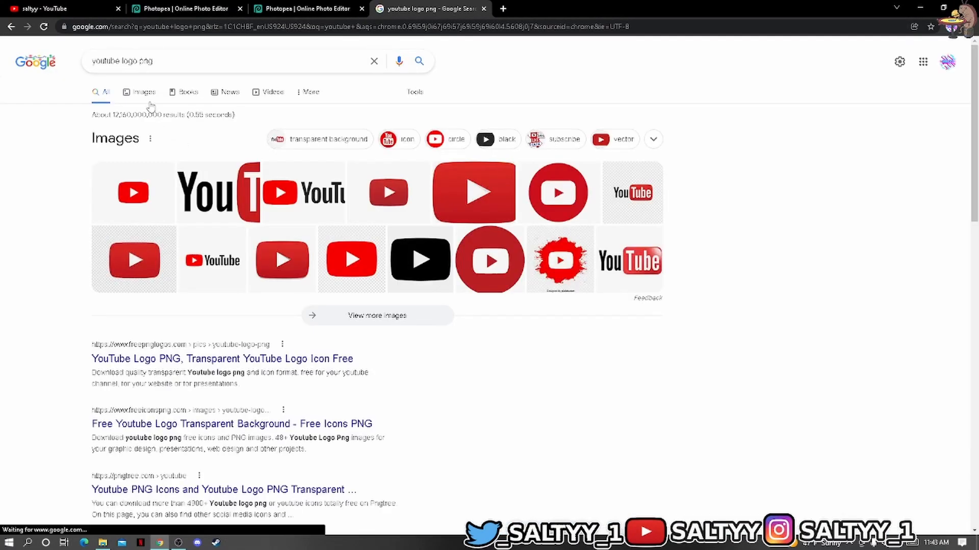
{"action": "left_click", "coordinate": [147, 91]}
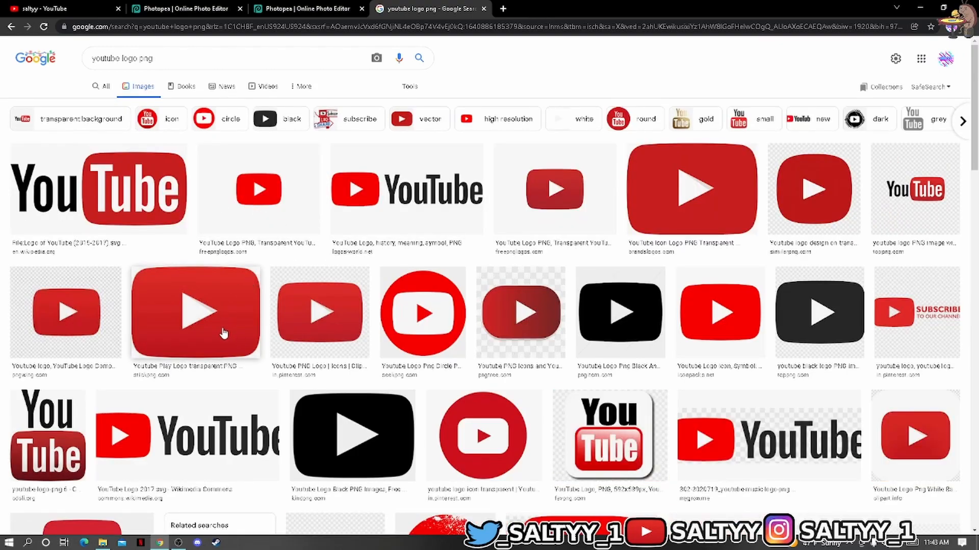
{"action": "left_click", "coordinate": [225, 331]}
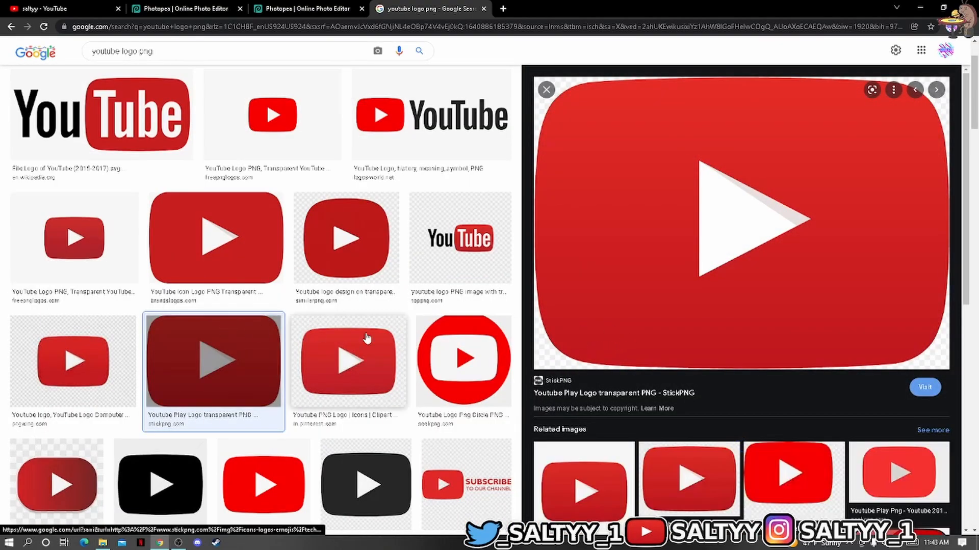
Step: Bring the red play logo into the Photopea project, scale it to about 12% by 11%, and place it just left of the SALTYY text
{"action": "right_click", "coordinate": [609, 332]}
{"action": "right_click", "coordinate": [606, 248]}
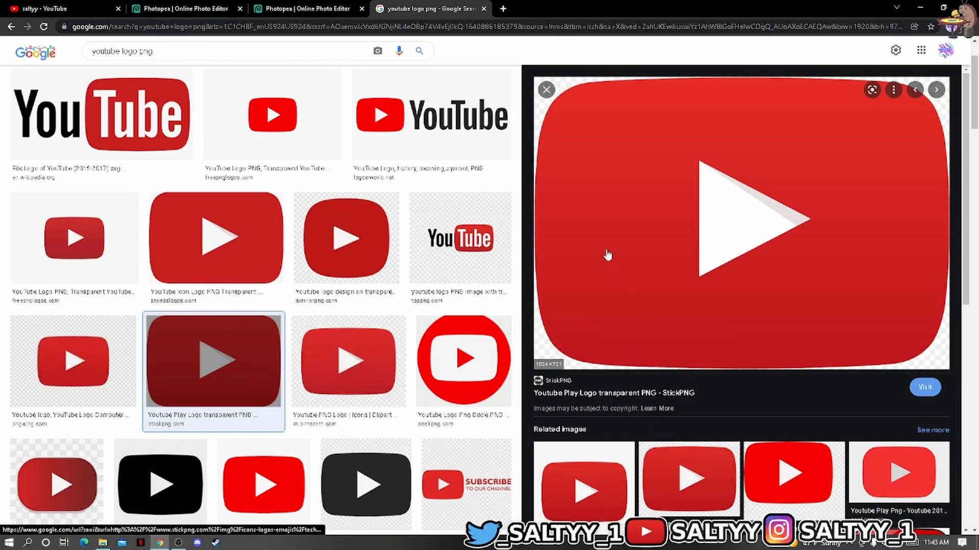
{"action": "left_click", "coordinate": [874, 385]}
{"action": "left_click_drag", "start_coordinate": [781, 260], "coordinate": [326, 314]}
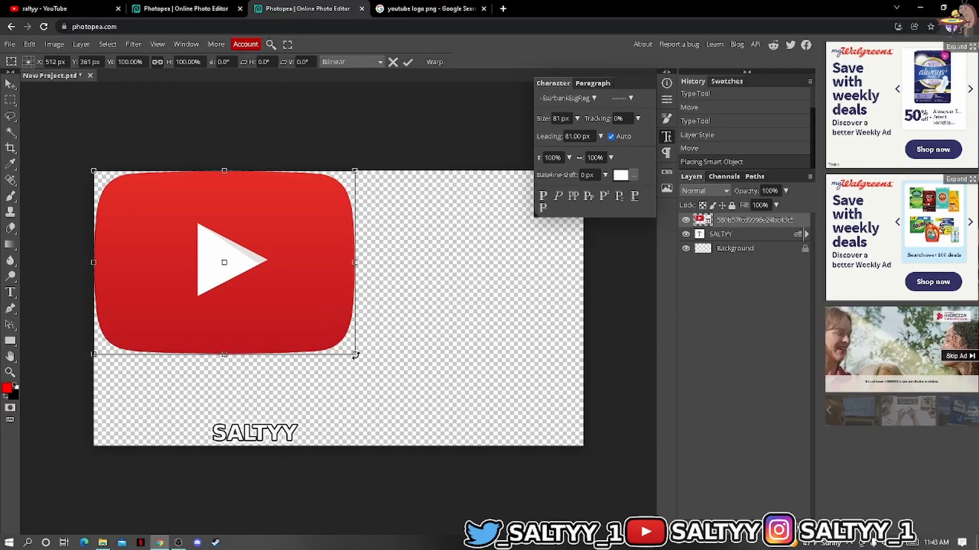
{"action": "left_click_drag", "start_coordinate": [354, 356], "coordinate": [187, 374]}
{"action": "left_click_drag", "start_coordinate": [206, 432], "coordinate": [207, 439]}
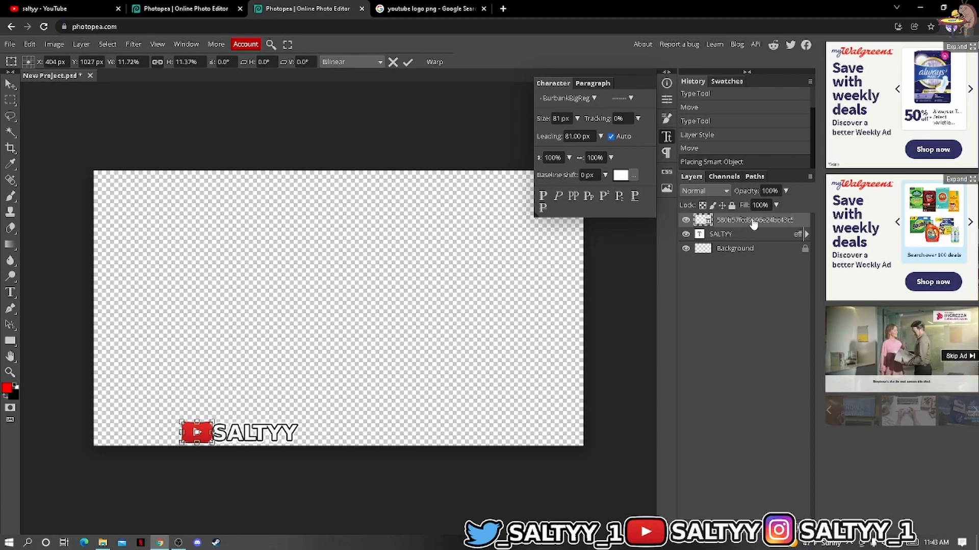
{"action": "key", "text": "Return"}
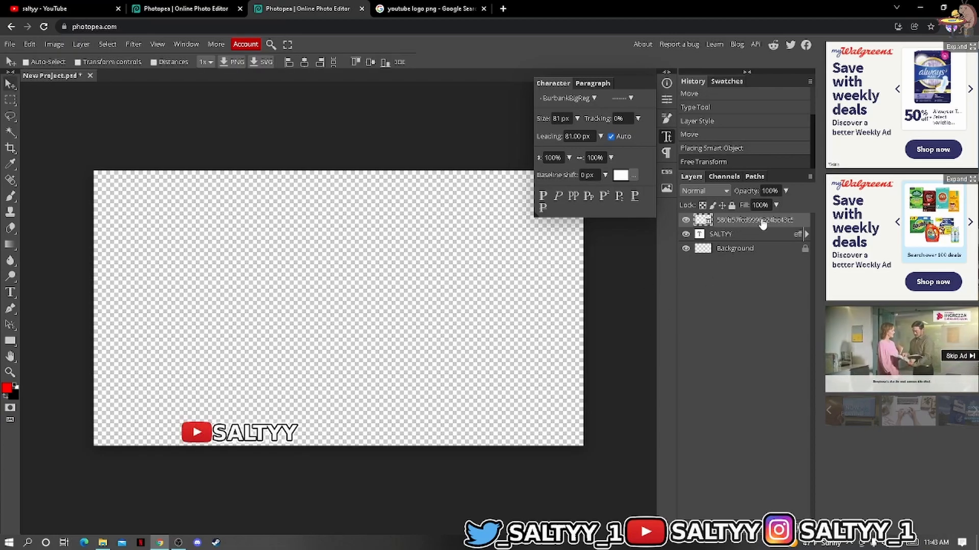
Step: Enable Drop Shadow, Stroke, and Bevel and Emboss with Contour on the YouTube logo layer, apply the style, and nudge the logo slightly
{"action": "double_click", "coordinate": [799, 225]}
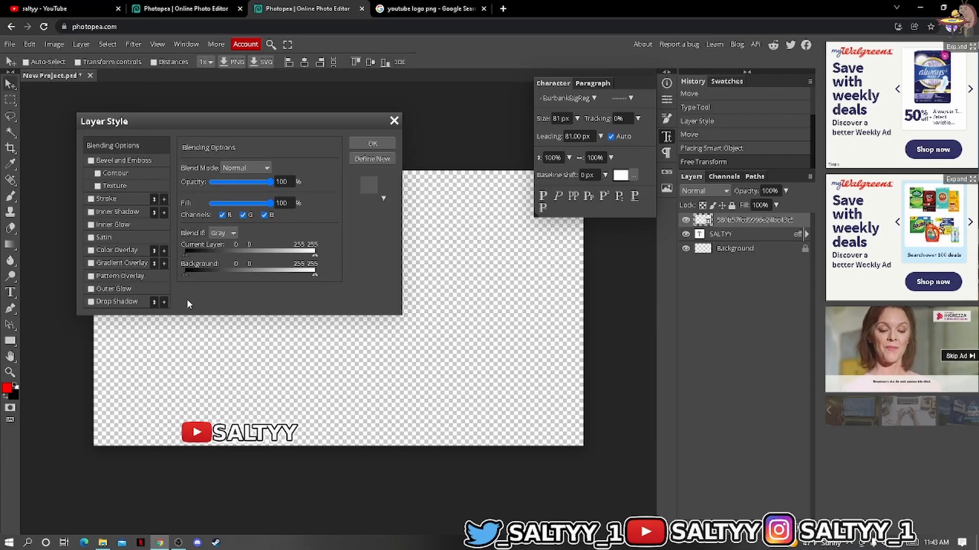
{"action": "left_click", "coordinate": [117, 303]}
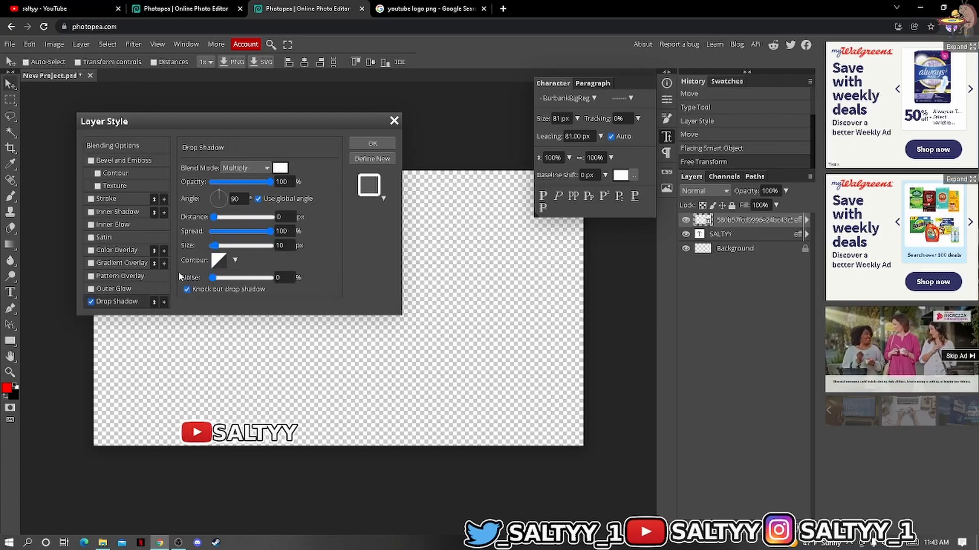
{"action": "left_click", "coordinate": [91, 200]}
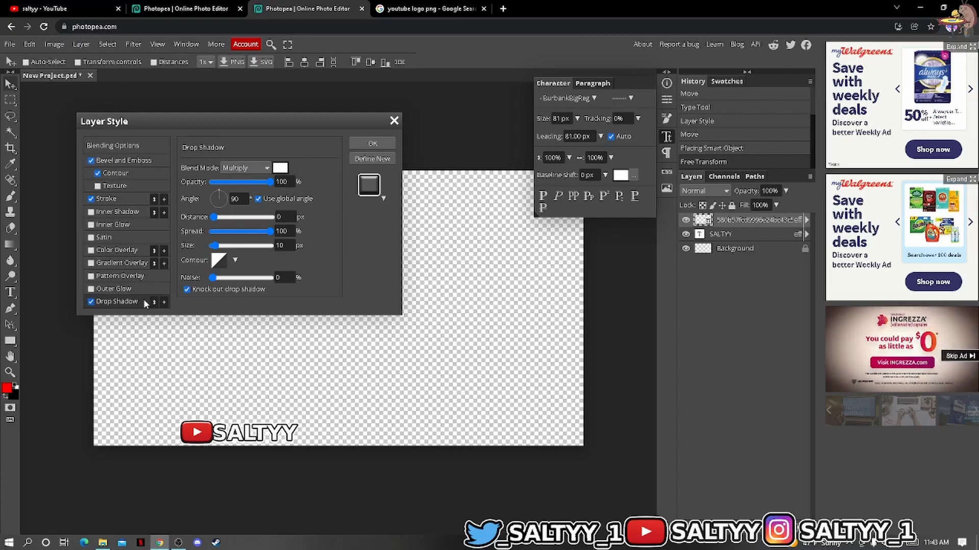
{"action": "left_click", "coordinate": [130, 200]}
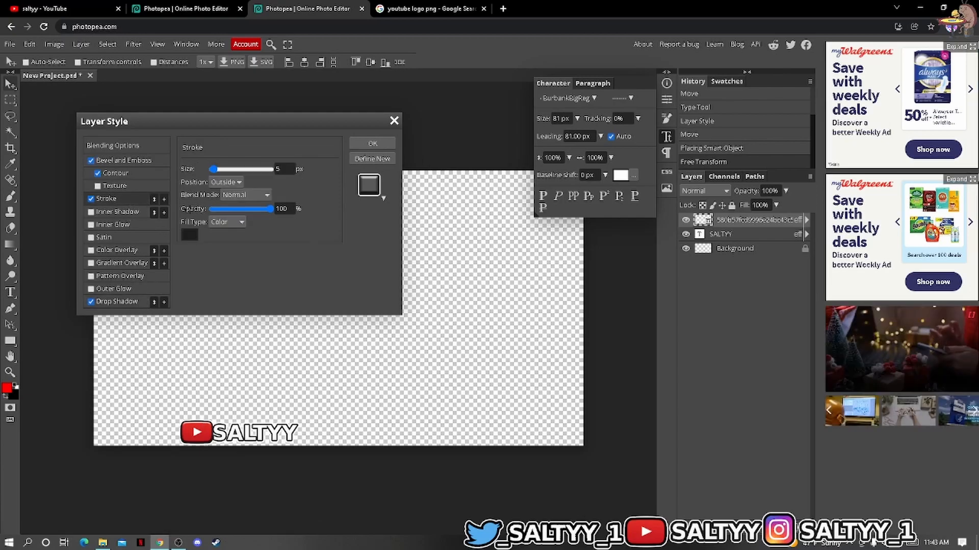
{"action": "left_click", "coordinate": [371, 144]}
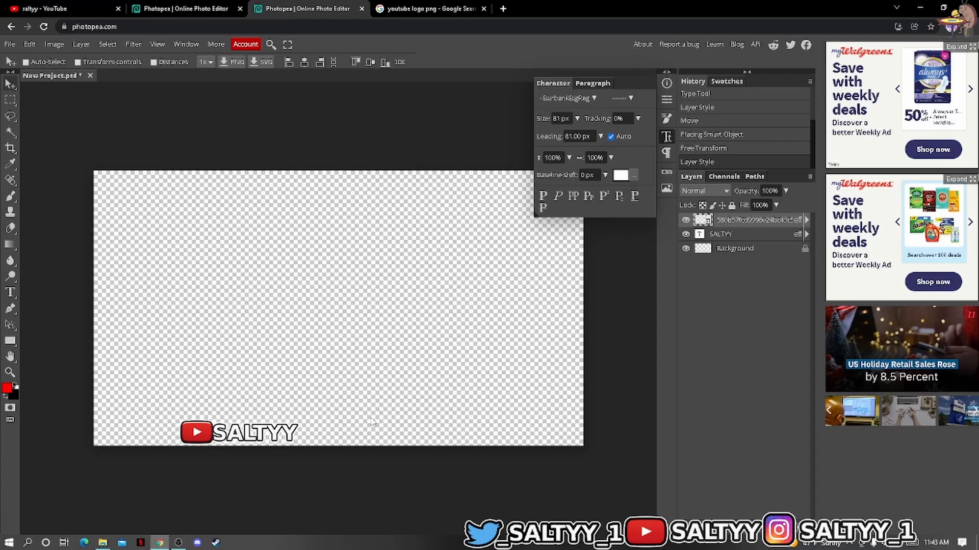
{"action": "left_click_drag", "start_coordinate": [202, 431], "coordinate": [201, 432]}
Step: Search Google Images for "instagram logo png" in the existing search tab and open the Wikimedia Commons logo's preview
{"action": "left_click", "coordinate": [459, 8]}
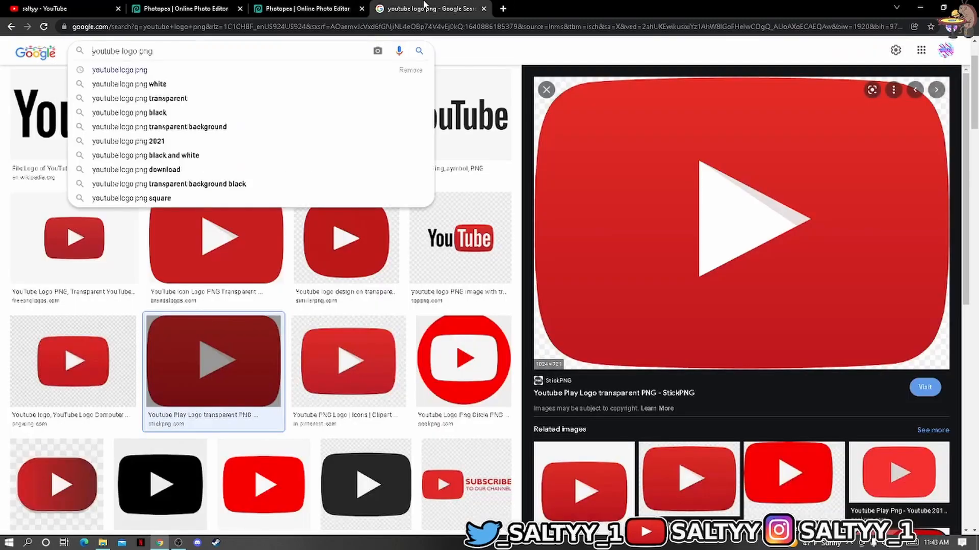
{"action": "left_click_drag", "start_coordinate": [321, 56], "coordinate": [79, 59]}
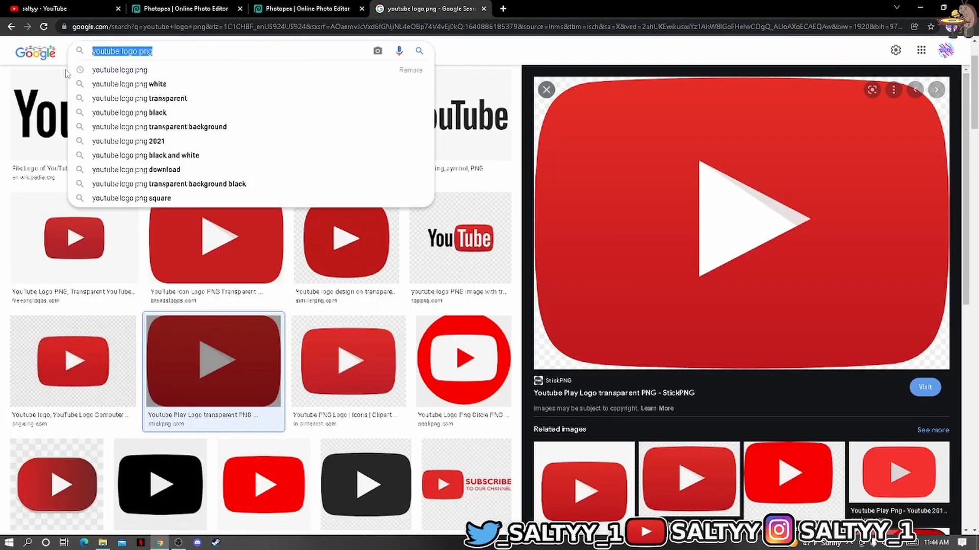
{"action": "key", "text": "BackSpace"}
{"action": "type", "text": "ins"}
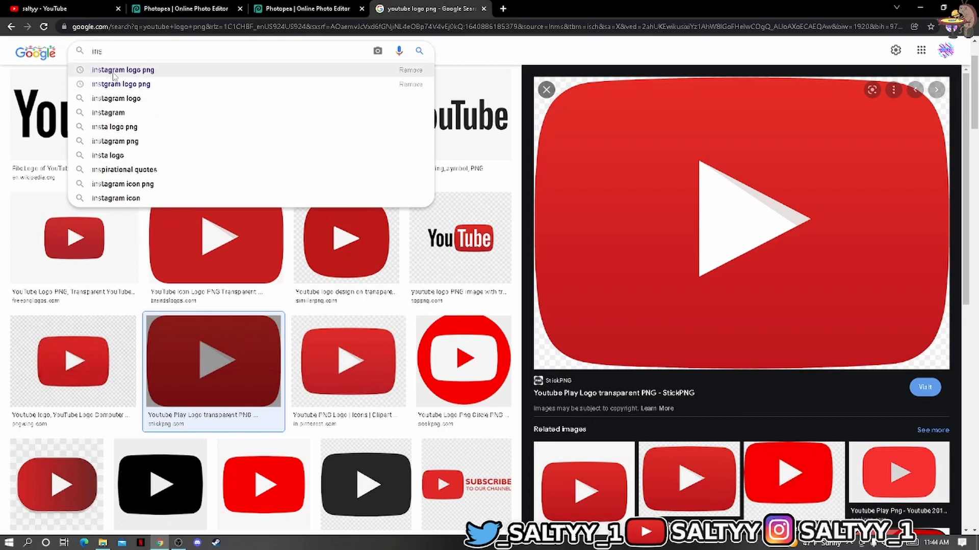
{"action": "left_click", "coordinate": [180, 70]}
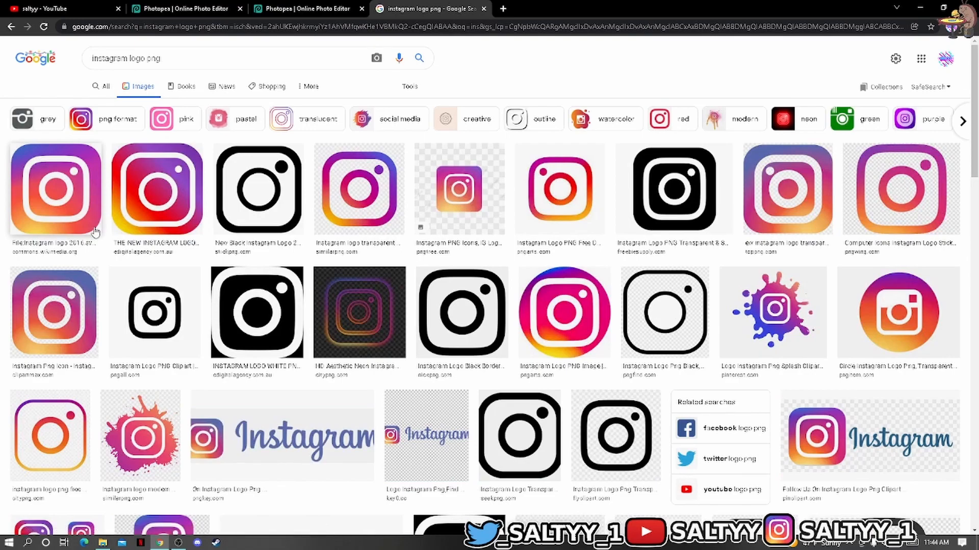
{"action": "left_click", "coordinate": [95, 232]}
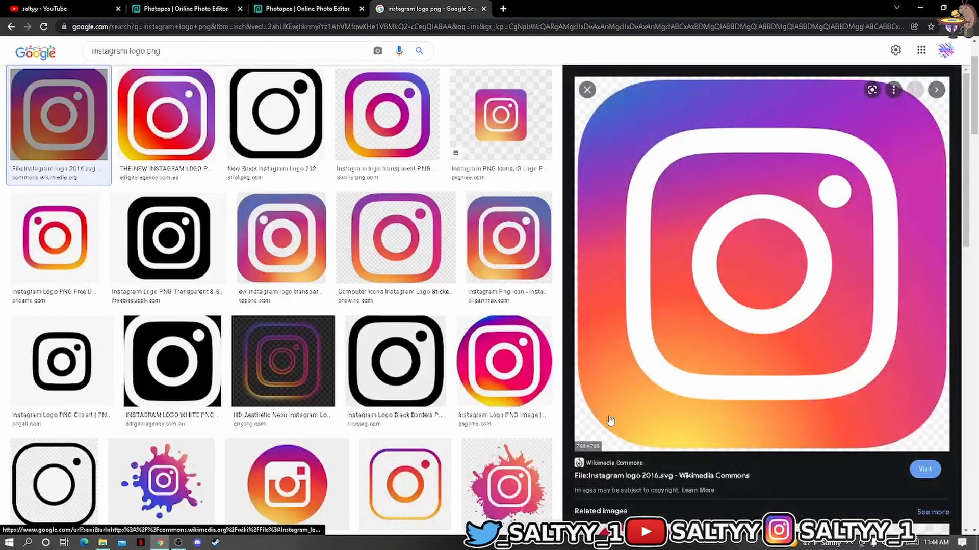
Step: Bring the Instagram logo into the Photopea project, scale it to about 13% by 11%, and place it just right of the SALTYY text
{"action": "left_click_drag", "start_coordinate": [727, 402], "coordinate": [278, 374]}
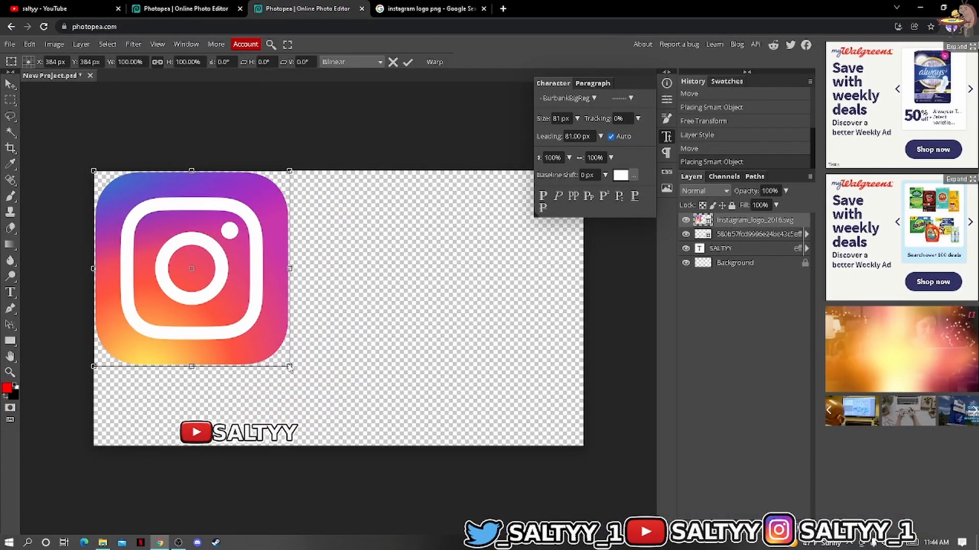
{"action": "left_click_drag", "start_coordinate": [289, 366], "coordinate": [208, 260]}
{"action": "left_click_drag", "start_coordinate": [149, 192], "coordinate": [319, 444]}
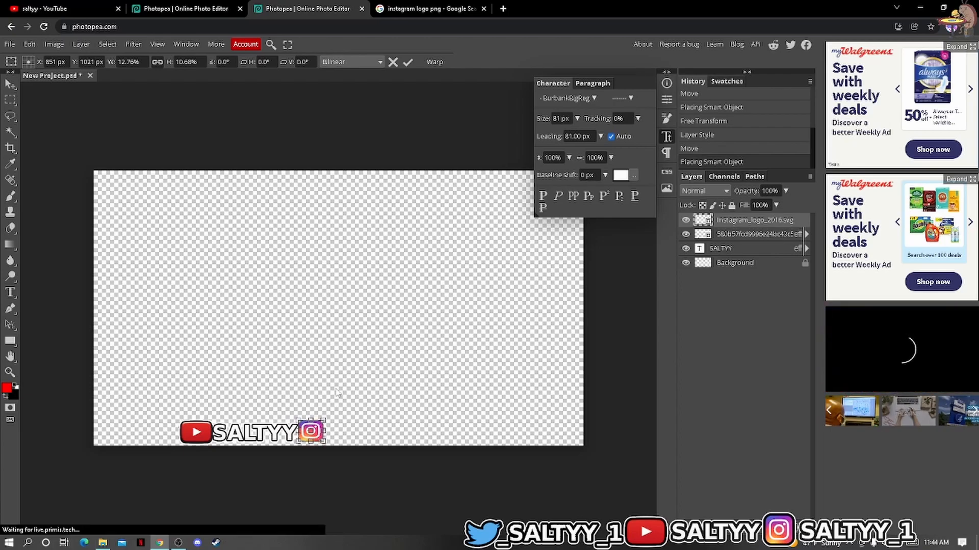
{"action": "left_click_drag", "start_coordinate": [319, 435], "coordinate": [319, 436]}
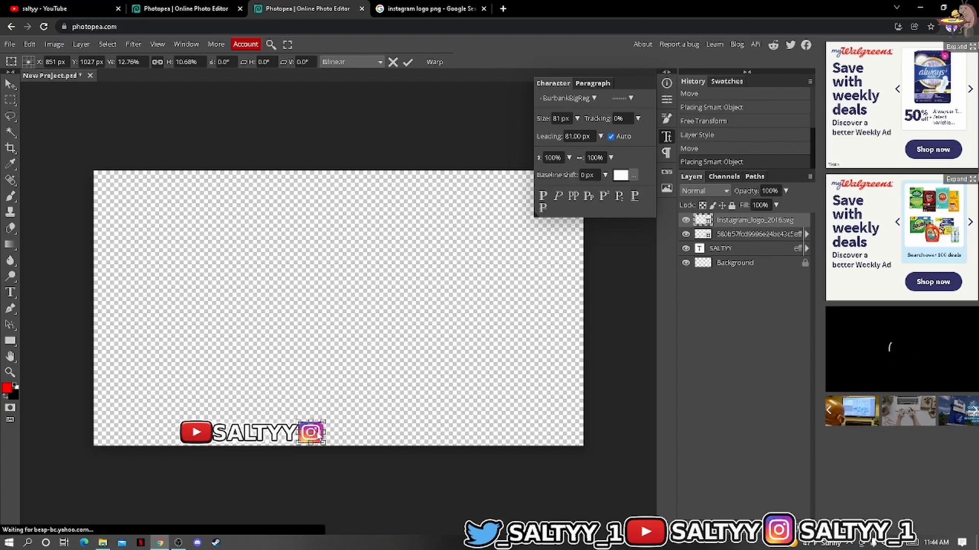
Step: Commit the Instagram logo's placement and apply a layer style with Drop Shadow, Stroke and Contour enabled to it
{"action": "double_click", "coordinate": [803, 228]}
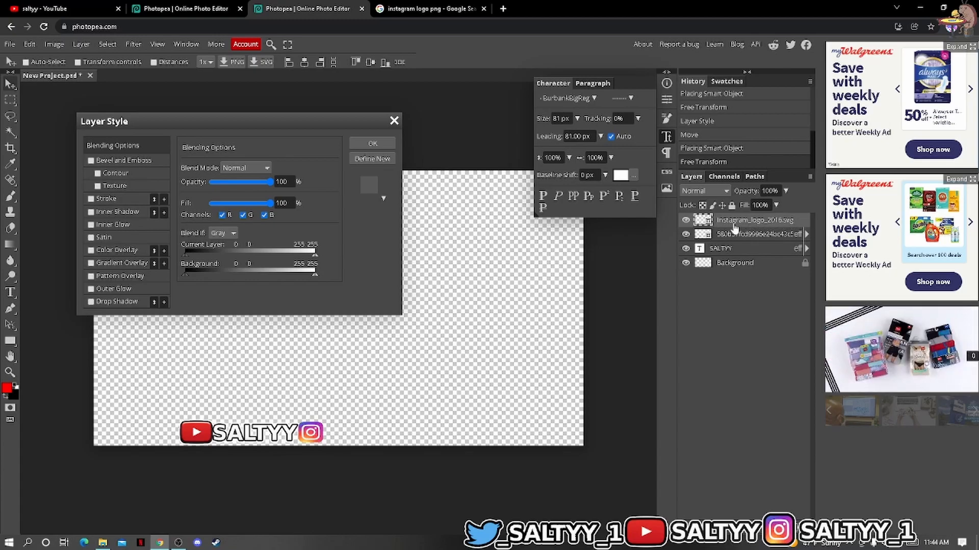
{"action": "left_click", "coordinate": [90, 301]}
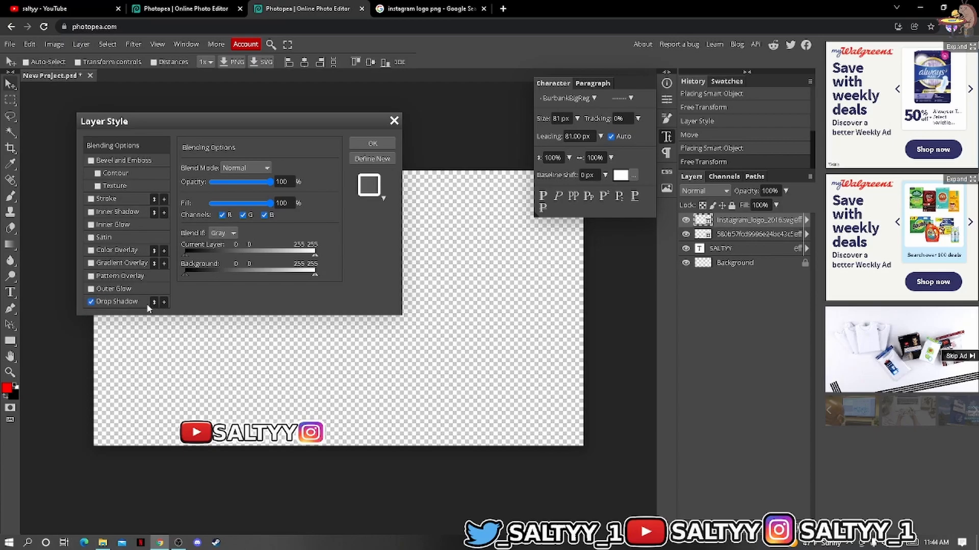
{"action": "left_click", "coordinate": [91, 199]}
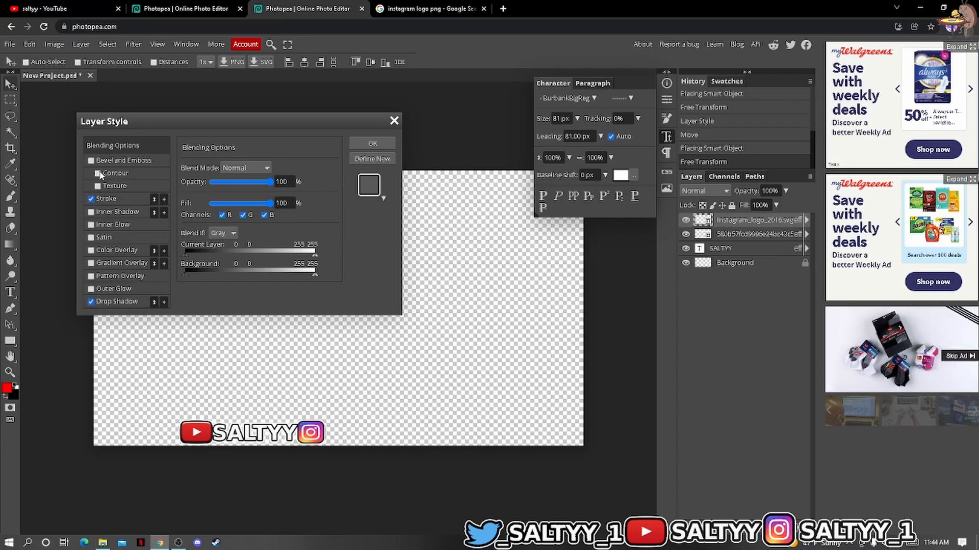
{"action": "left_click", "coordinate": [99, 174]}
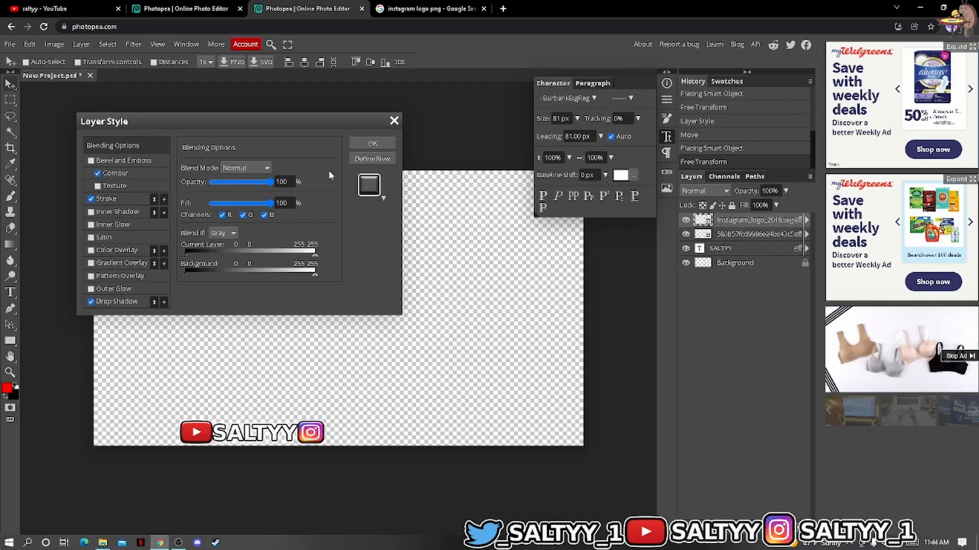
{"action": "left_click", "coordinate": [358, 145]}
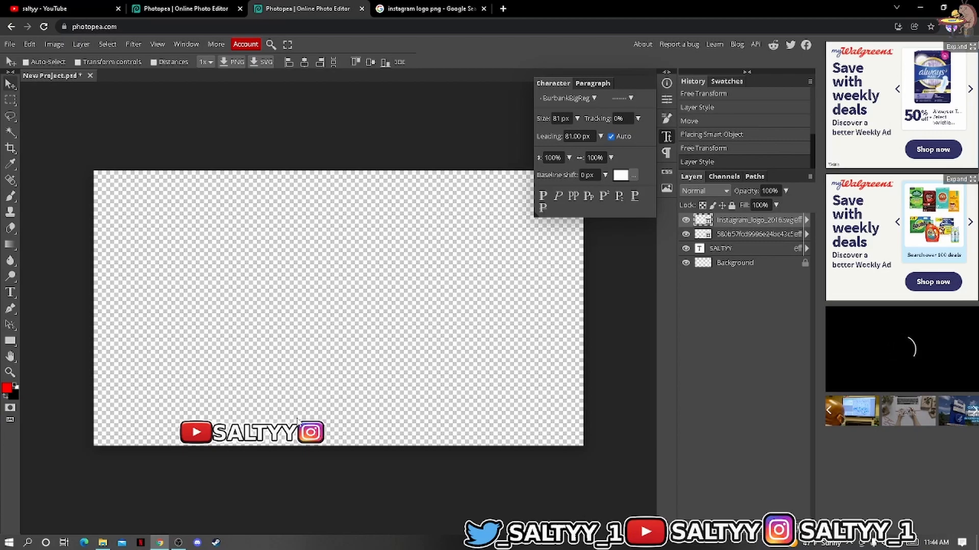
Step: Duplicate the SALTYY text layer and move the copy just right of the Instagram logo
{"action": "right_click", "coordinate": [769, 252]}
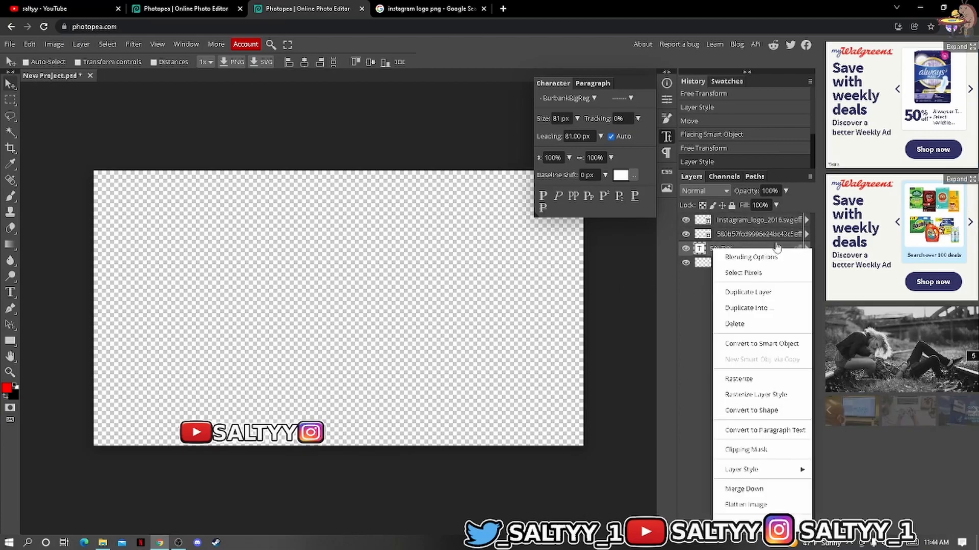
{"action": "left_click", "coordinate": [770, 251]}
{"action": "right_click", "coordinate": [772, 250]}
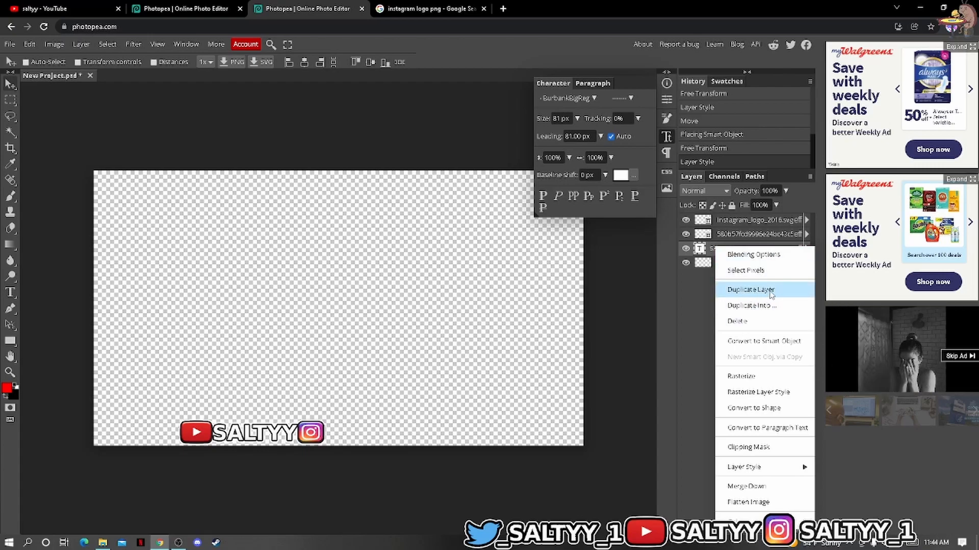
{"action": "left_click", "coordinate": [771, 293]}
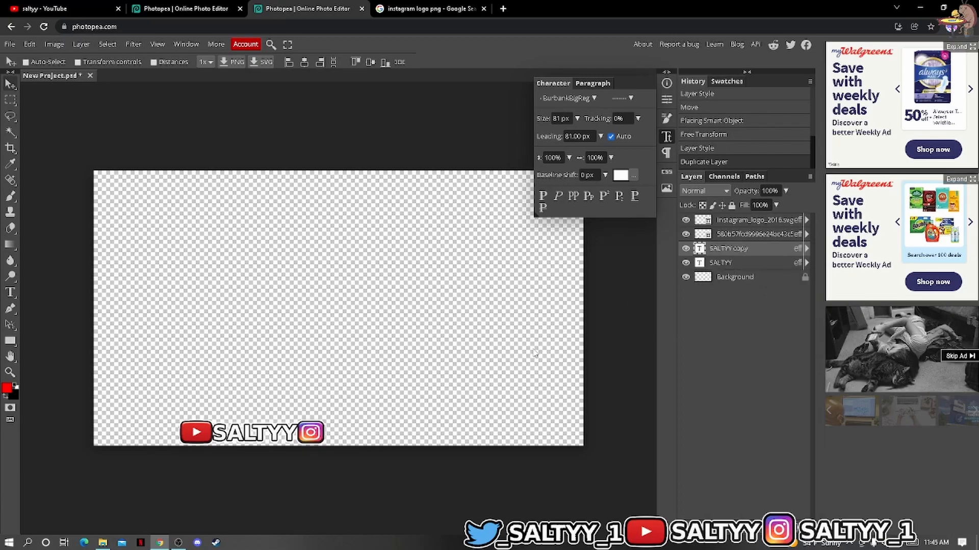
{"action": "left_click_drag", "start_coordinate": [242, 436], "coordinate": [355, 433]}
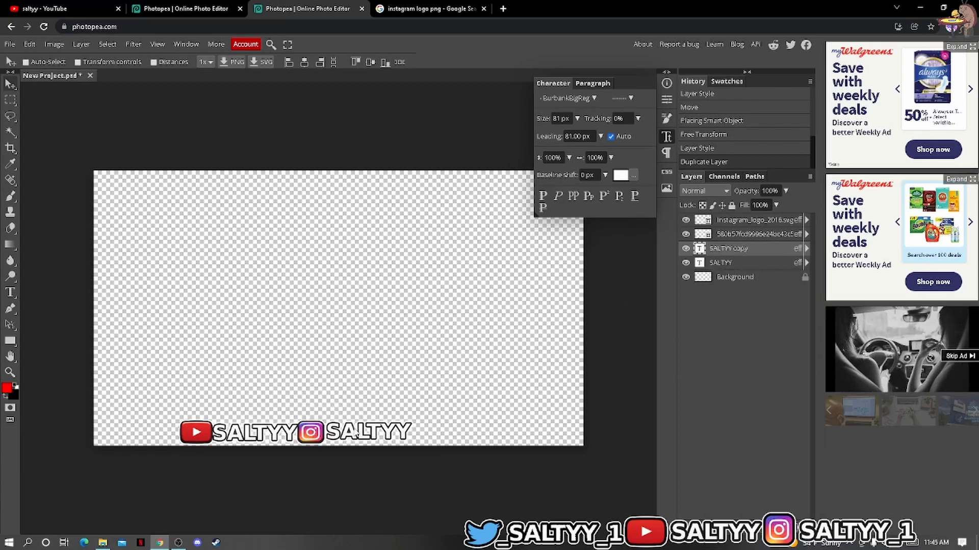
Step: Change the duplicated text beside the Instagram logo to SALTYY_1 and commit the edit
{"action": "double_click", "coordinate": [406, 432]}
{"action": "left_click", "coordinate": [406, 434]}
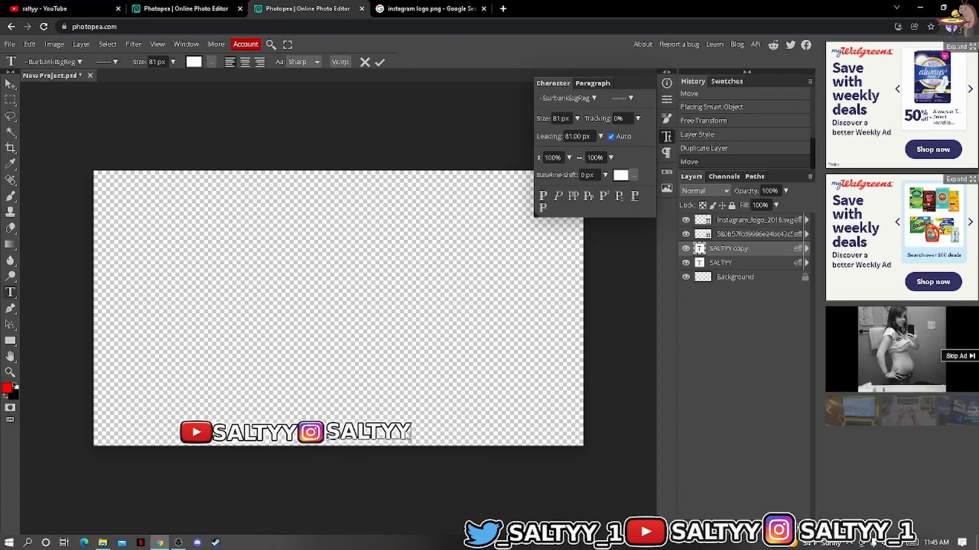
{"action": "type", "text": "_"}
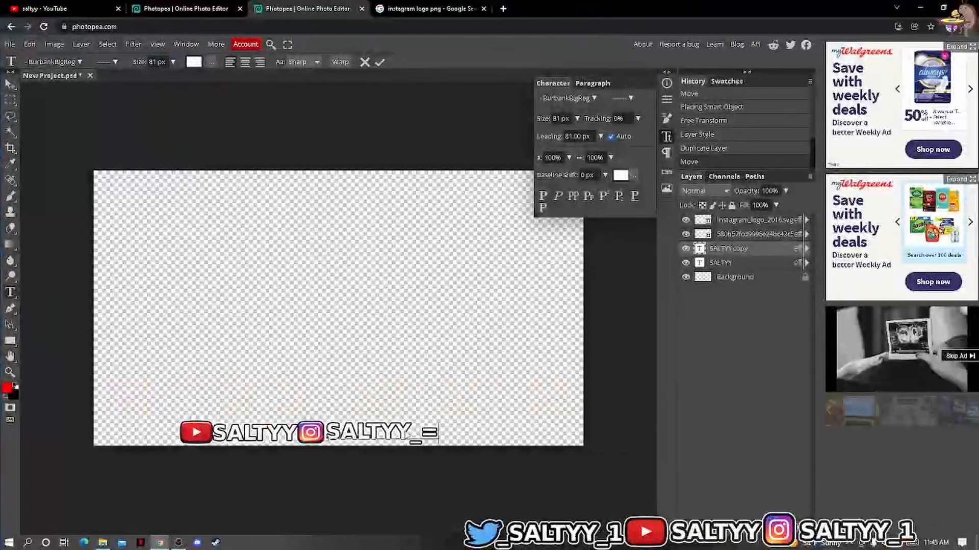
{"action": "type", "text": "1"}
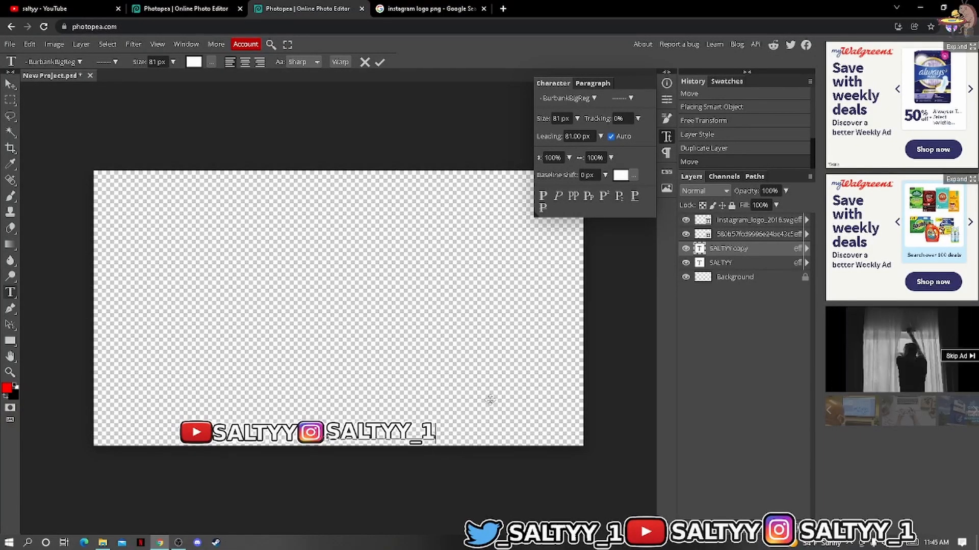
{"action": "left_click", "coordinate": [760, 248]}
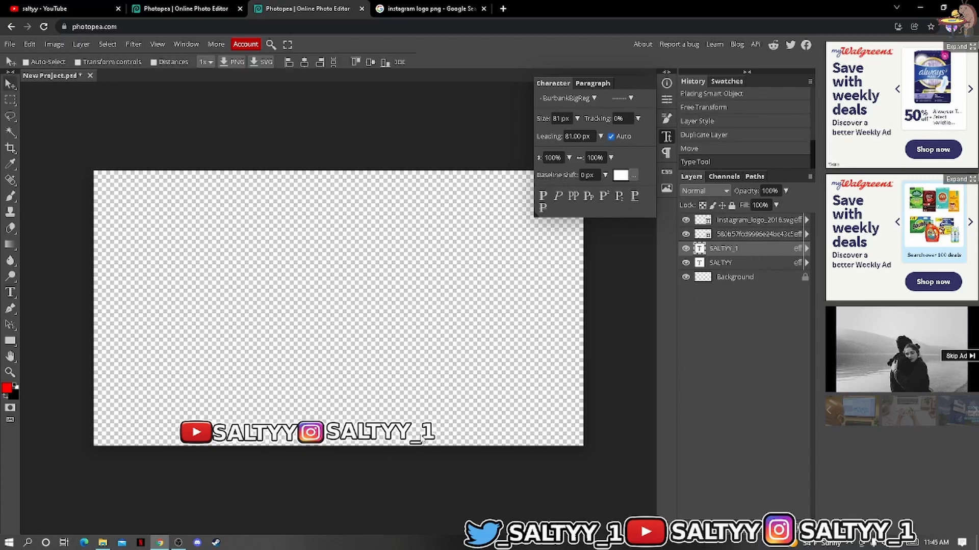
Step: Return to the Google Images tab and replace the search with "twitter logo png"
{"action": "left_click", "coordinate": [426, 7]}
{"action": "left_click", "coordinate": [189, 52]}
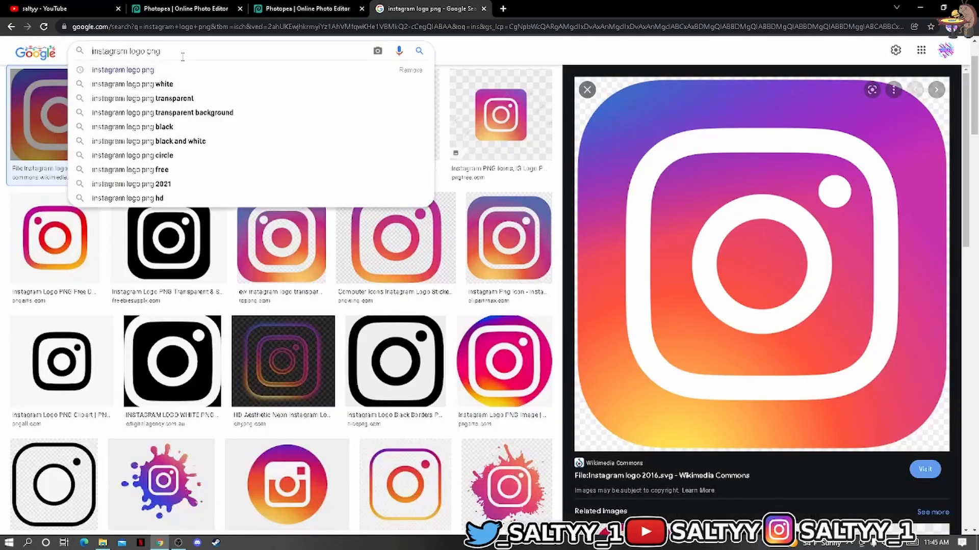
{"action": "left_click_drag", "start_coordinate": [191, 51], "coordinate": [7, 47]}
{"action": "key", "text": "BackSpace"}
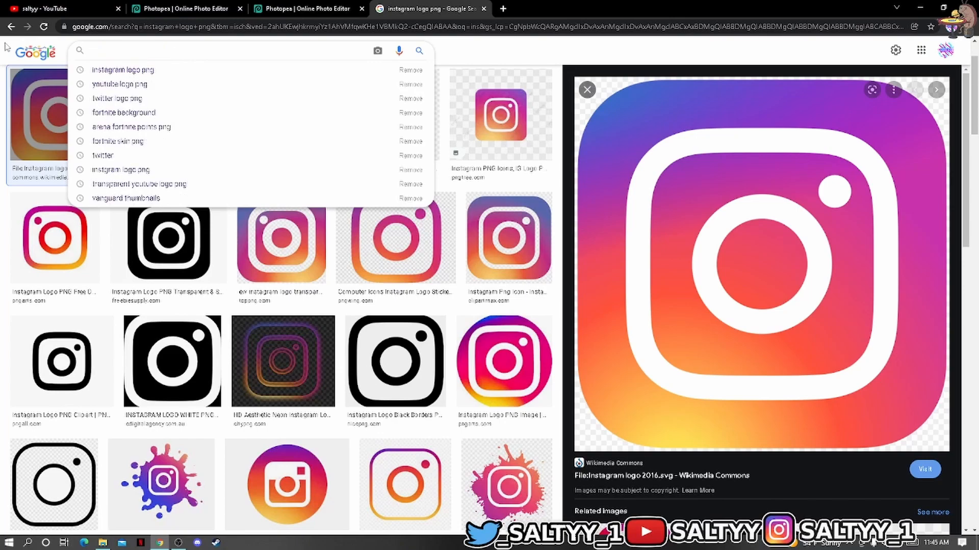
{"action": "type", "text": "ti"}
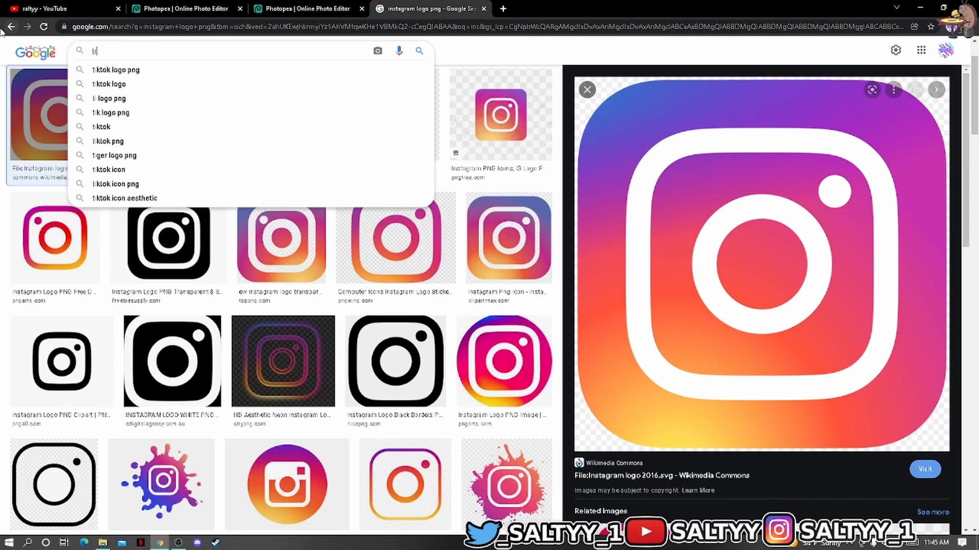
{"action": "key", "text": "BackSpace"}
{"action": "type", "text": "wit"}
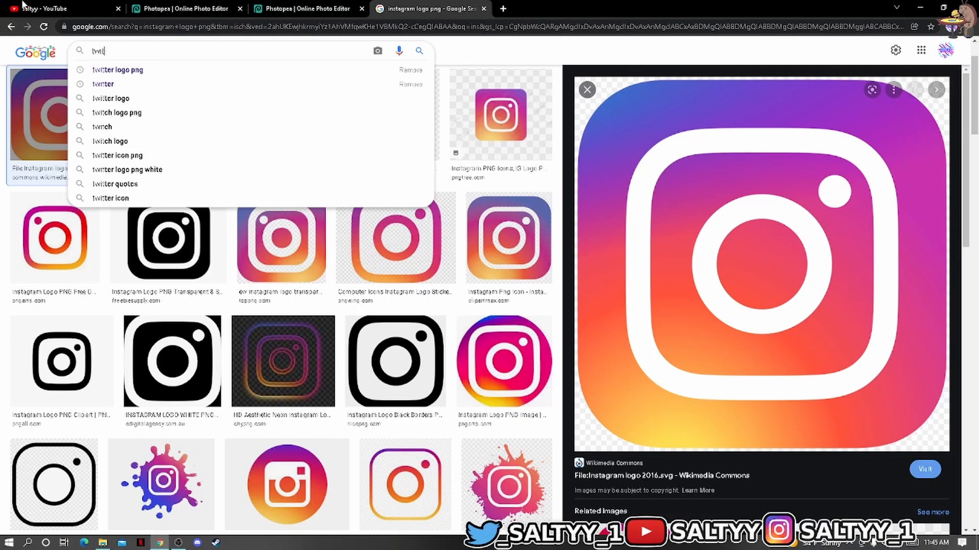
{"action": "left_click", "coordinate": [135, 72]}
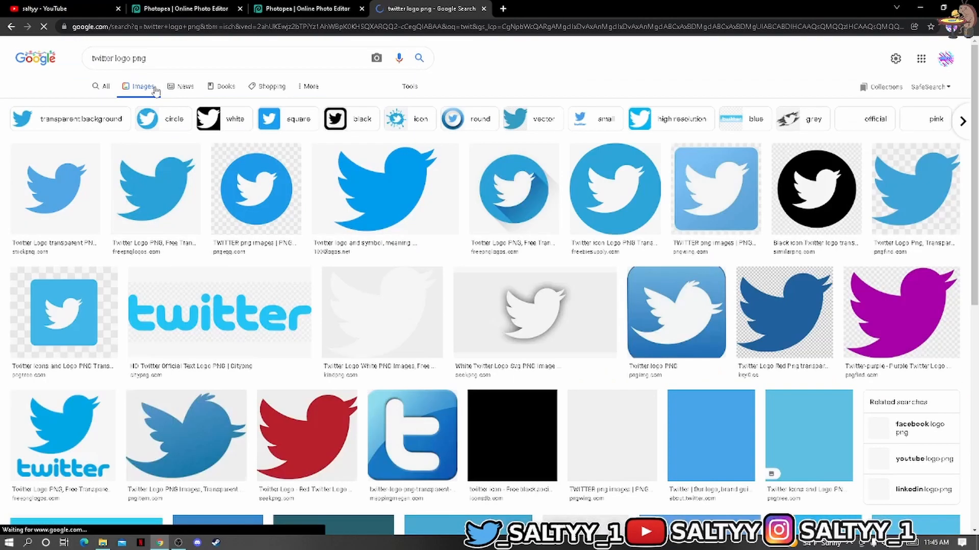
Step: Place the transparent Twitter bird logo into the Photopea overlay, shrunk to about 9.7% by 8.4%, just right of the SALTYY_1 text
{"action": "left_click", "coordinate": [82, 219]}
{"action": "left_click_drag", "start_coordinate": [768, 289], "coordinate": [356, 344]}
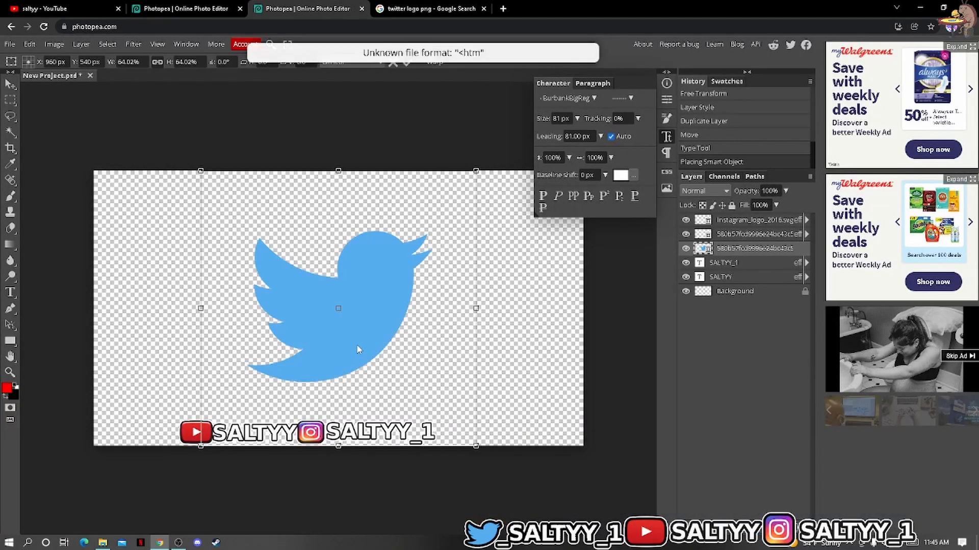
{"action": "mouse_move", "coordinate": [478, 447]}
{"action": "left_mouse_down"}
{"action": "mouse_move", "coordinate": [338, 255]}
{"action": "mouse_move", "coordinate": [236, 217]}
{"action": "mouse_move", "coordinate": [235, 200]}
{"action": "mouse_move", "coordinate": [449, 453]}
{"action": "mouse_move", "coordinate": [442, 438]}
{"action": "mouse_move", "coordinate": [466, 450]}
{"action": "left_mouse_up"}
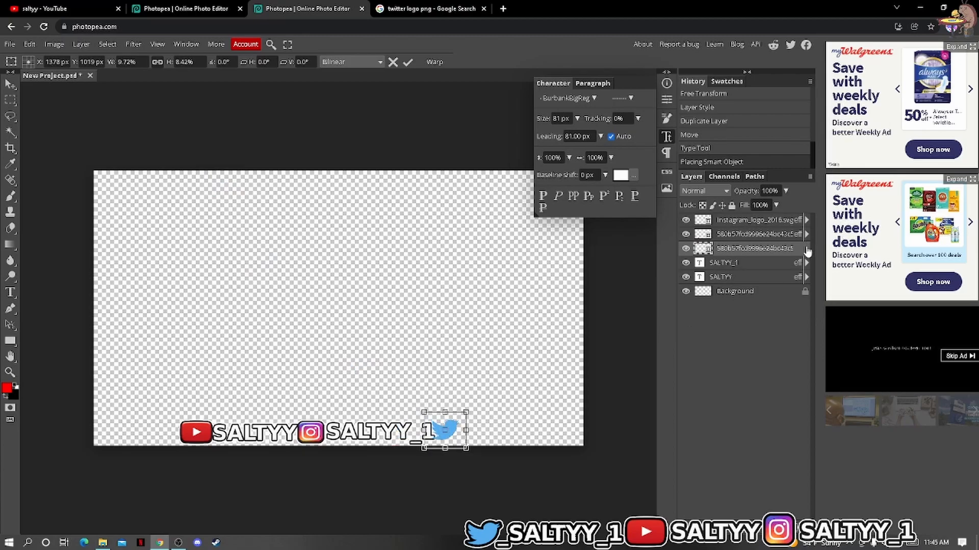
Step: Apply a layer style with Drop Shadow, Stroke and Contour to the Twitter logo and adjust its position beside the SALTYY_1 text
{"action": "double_click", "coordinate": [766, 249]}
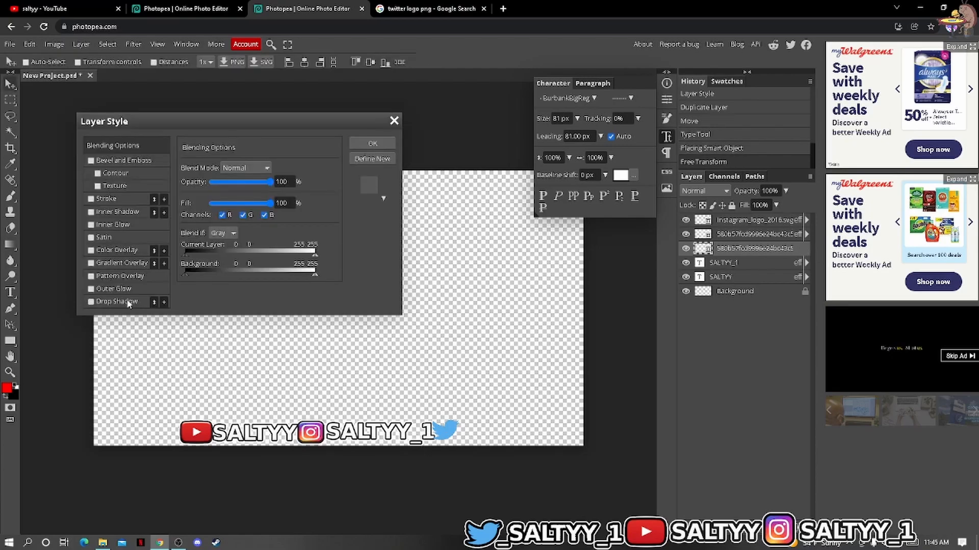
{"action": "left_click", "coordinate": [91, 302]}
{"action": "left_click", "coordinate": [91, 199]}
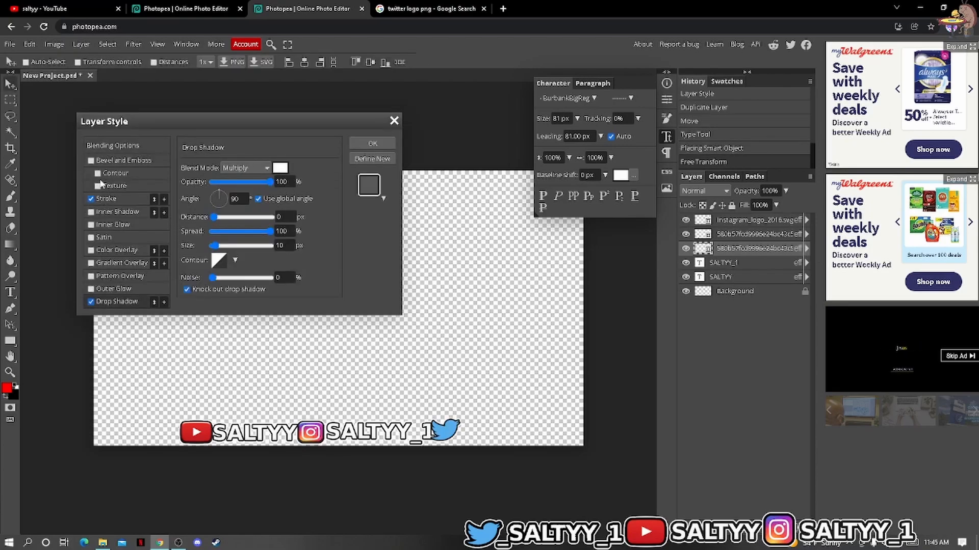
{"action": "left_click", "coordinate": [97, 173]}
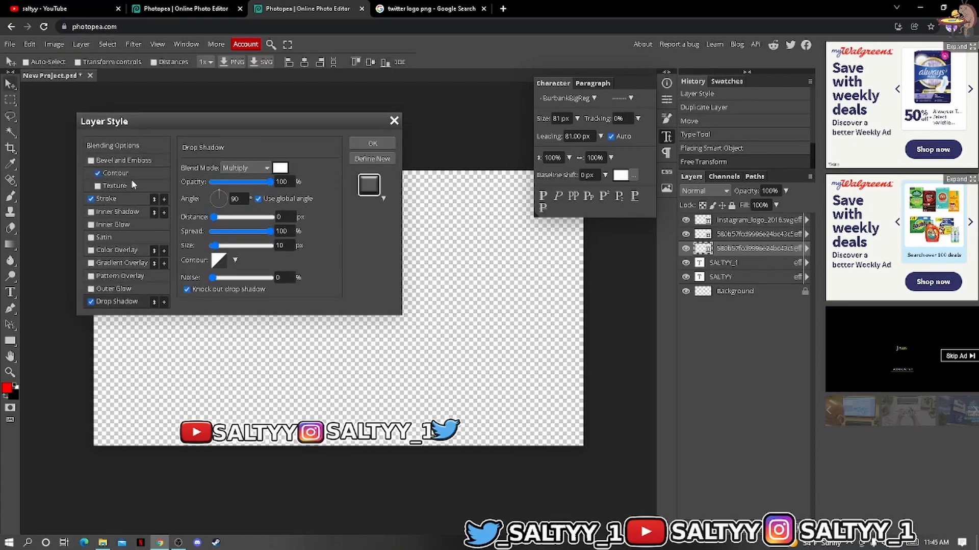
{"action": "left_click", "coordinate": [371, 143]}
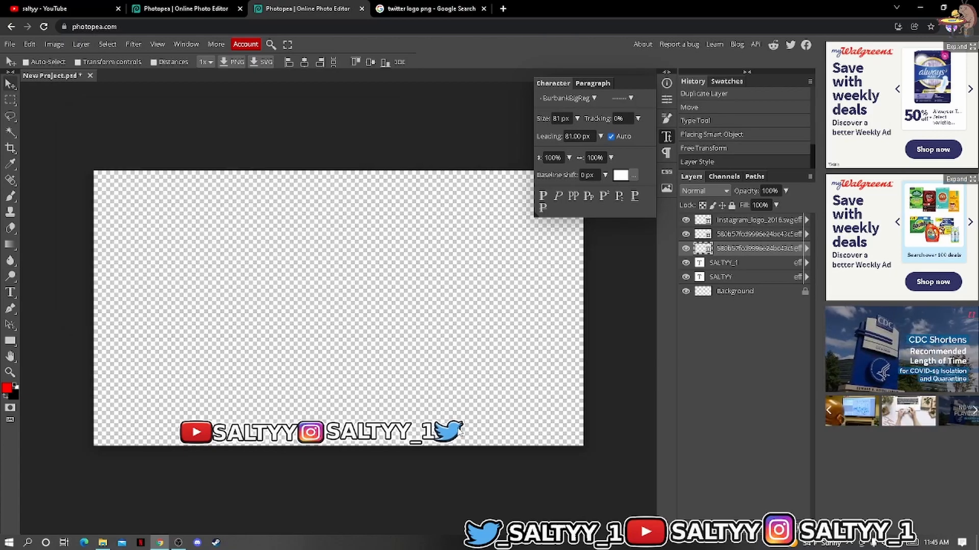
{"action": "left_click_drag", "start_coordinate": [459, 432], "coordinate": [459, 432]}
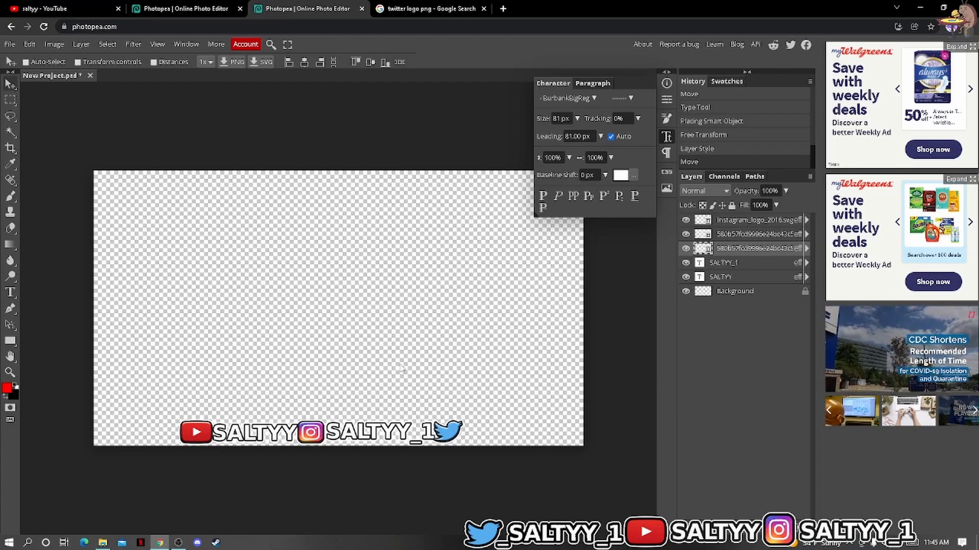
Step: Close the Character settings and export the overlay as a PNG named SOCIAL PNG YT
{"action": "left_click", "coordinate": [666, 136]}
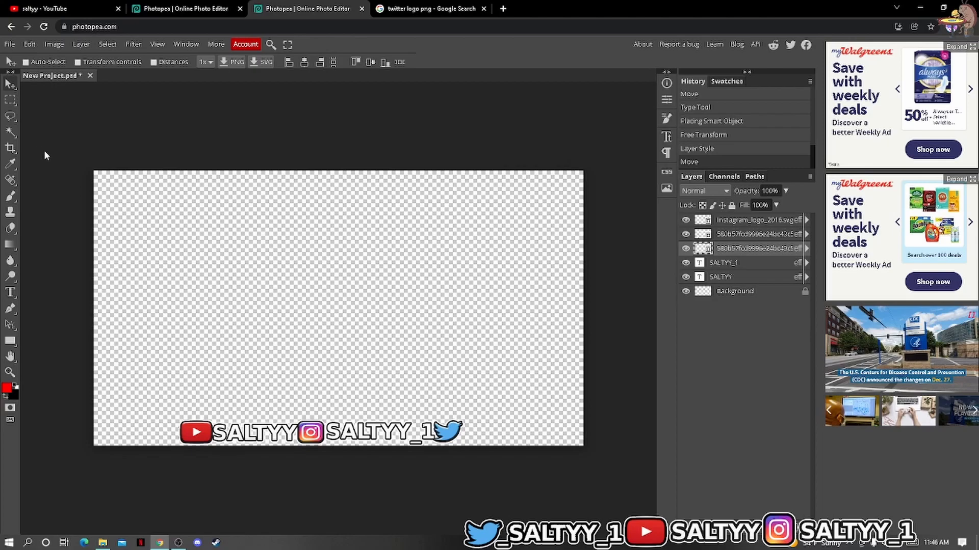
{"action": "left_click", "coordinate": [10, 45]}
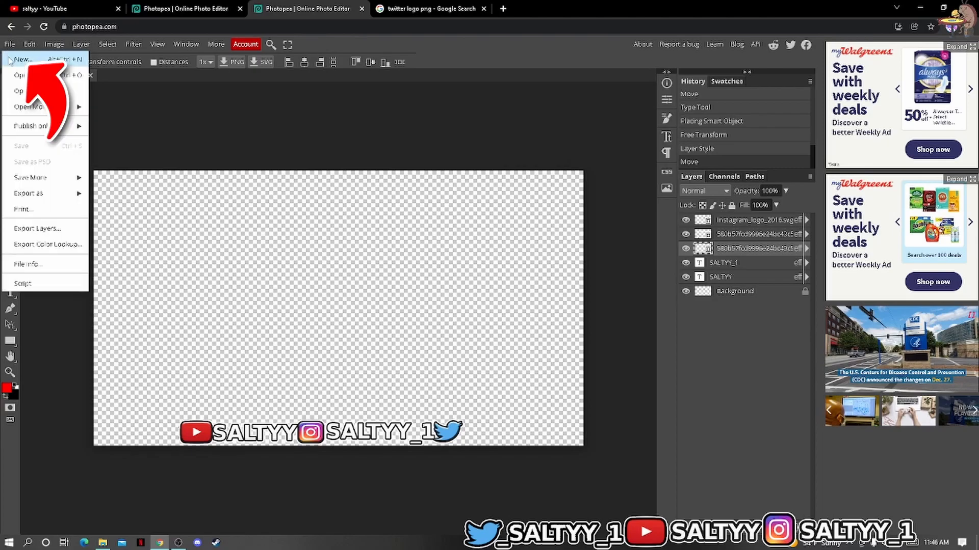
{"action": "mouse_move", "coordinate": [47, 196]}
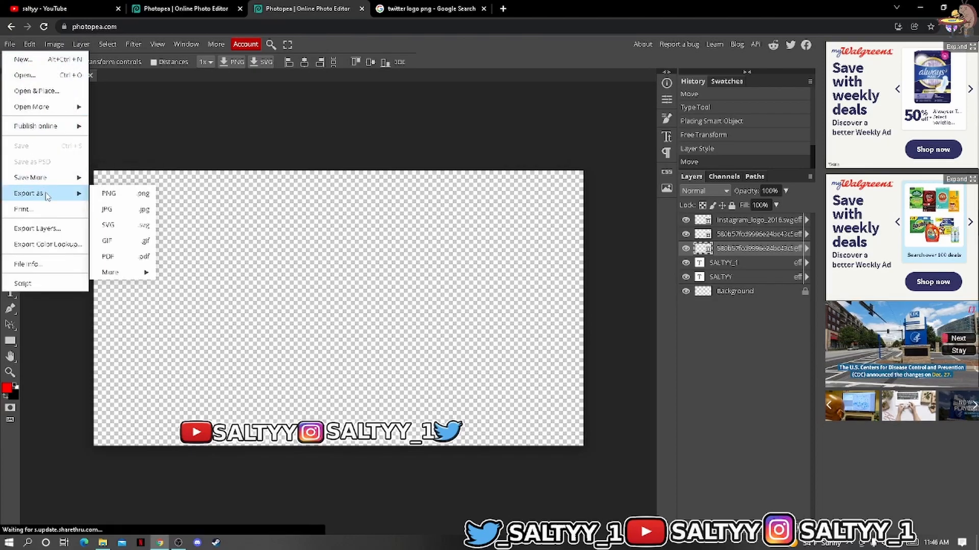
{"action": "left_click", "coordinate": [129, 193]}
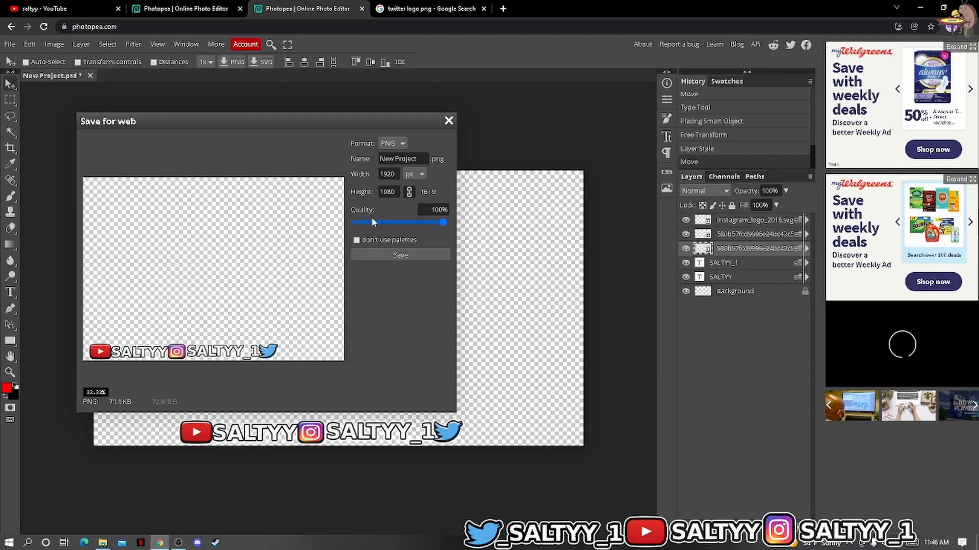
{"action": "triple_click", "coordinate": [403, 159]}
{"action": "key", "text": "BackSpace"}
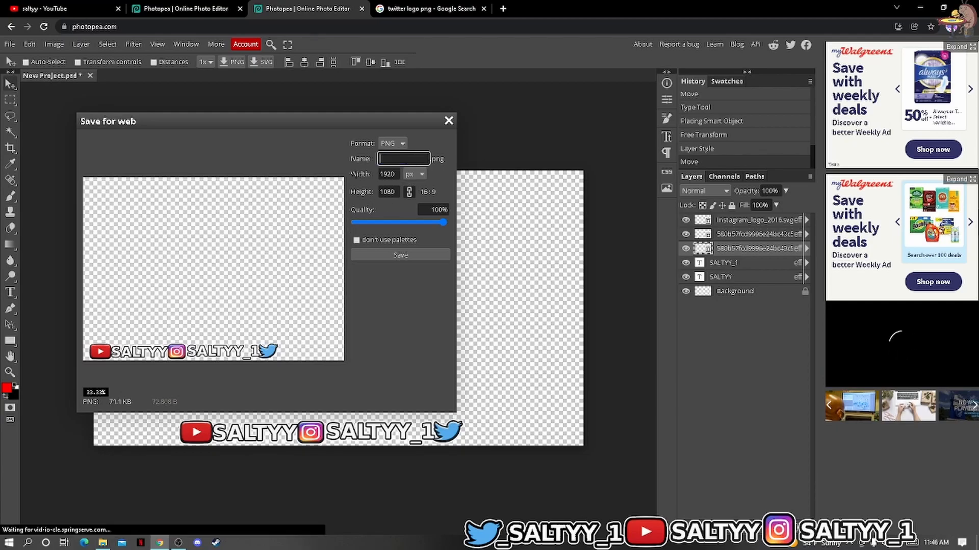
{"action": "type", "text": "SOCI"}
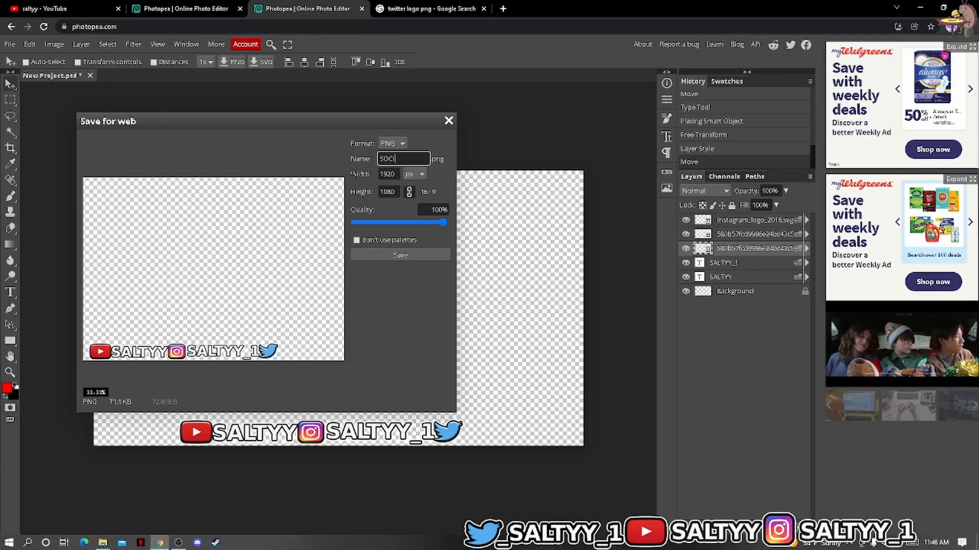
{"action": "type", "text": "AL PNG"}
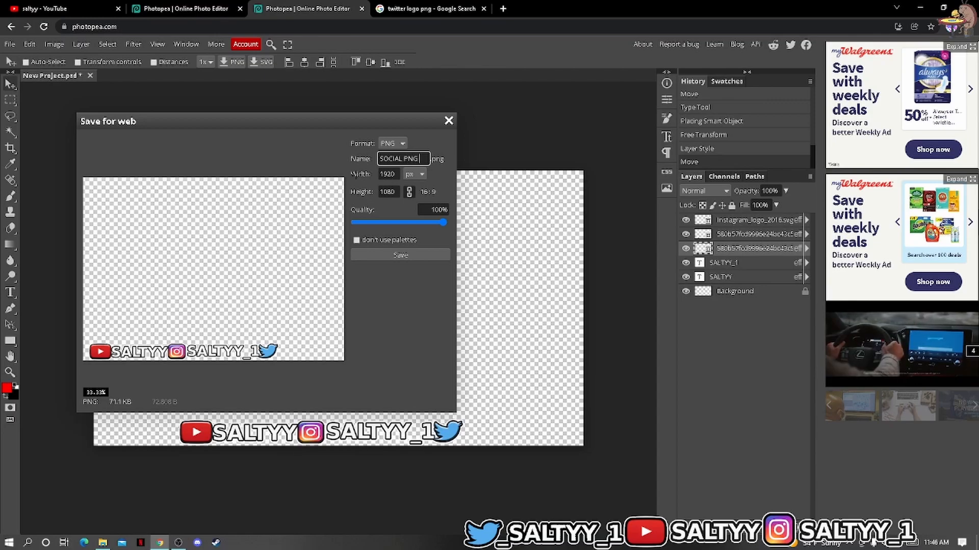
{"action": "type", "text": " YT"}
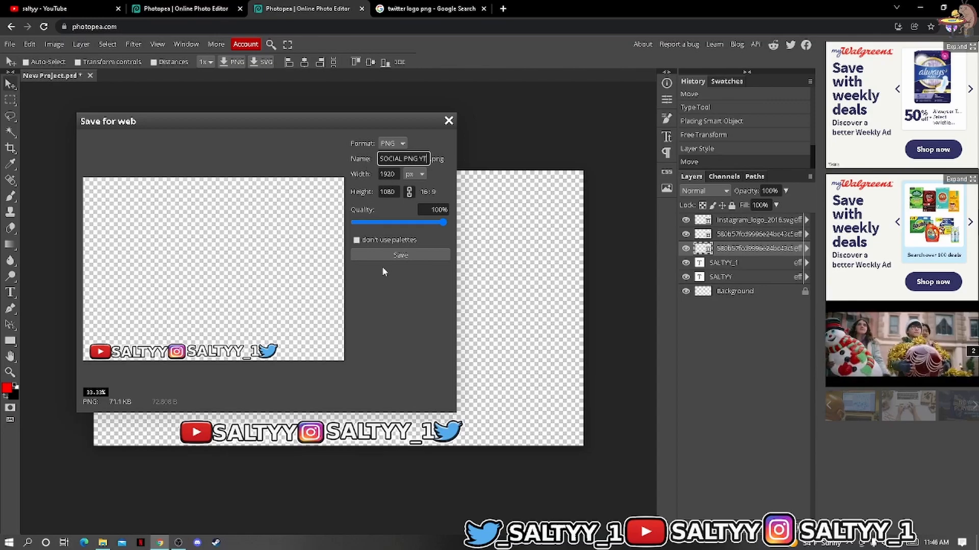
{"action": "left_click", "coordinate": [398, 255]}
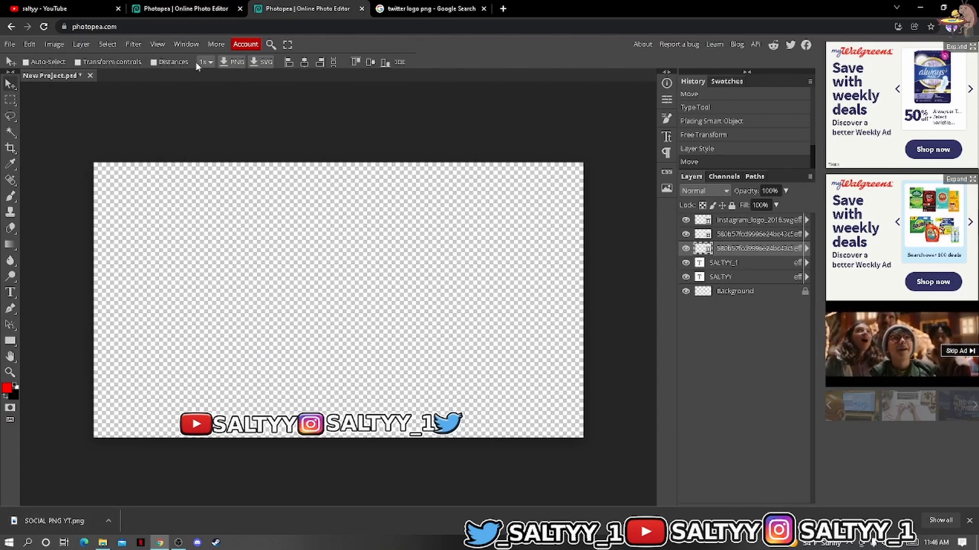
Step: Switch to OBS and add a new image source named LOGOS PNG to the Screen Record scene
{"action": "left_click", "coordinate": [179, 543]}
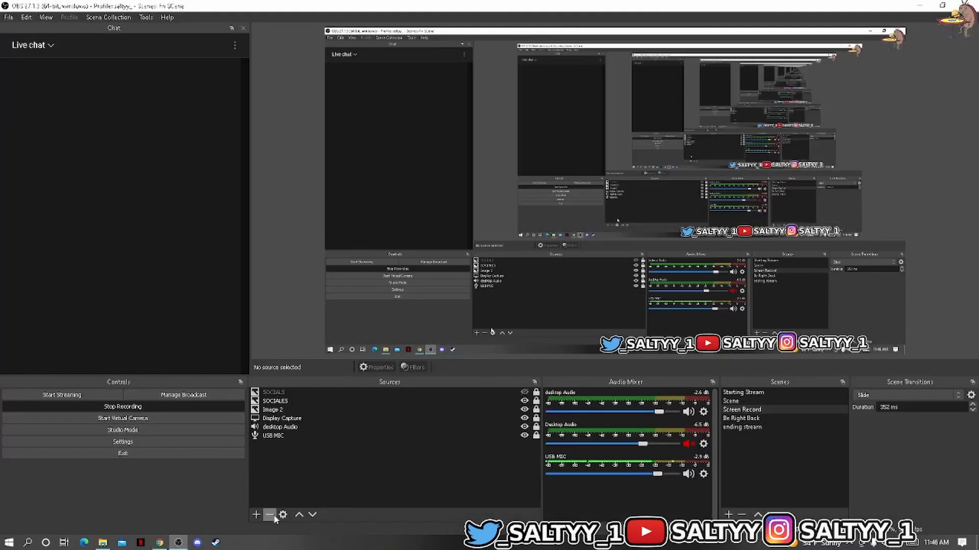
{"action": "left_click", "coordinate": [256, 515]}
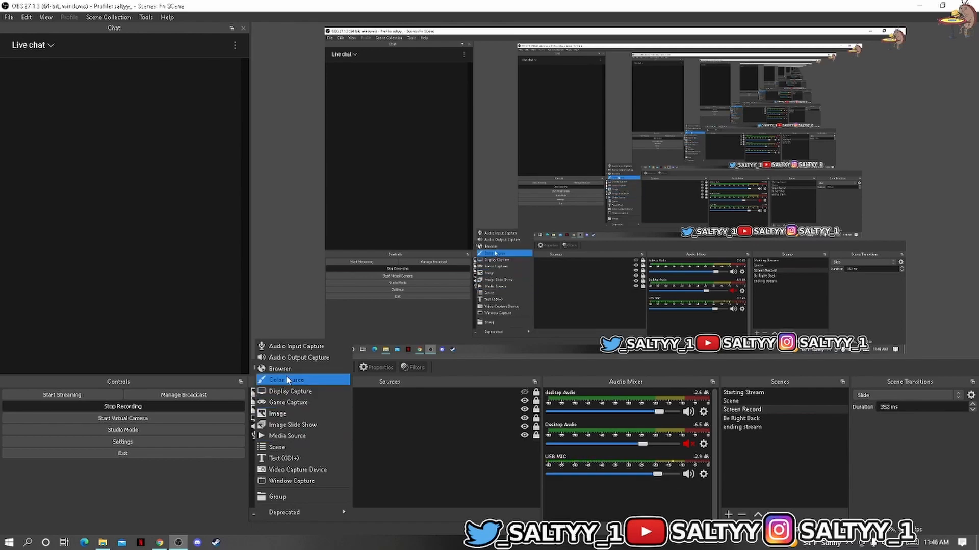
{"action": "left_click", "coordinate": [293, 413]}
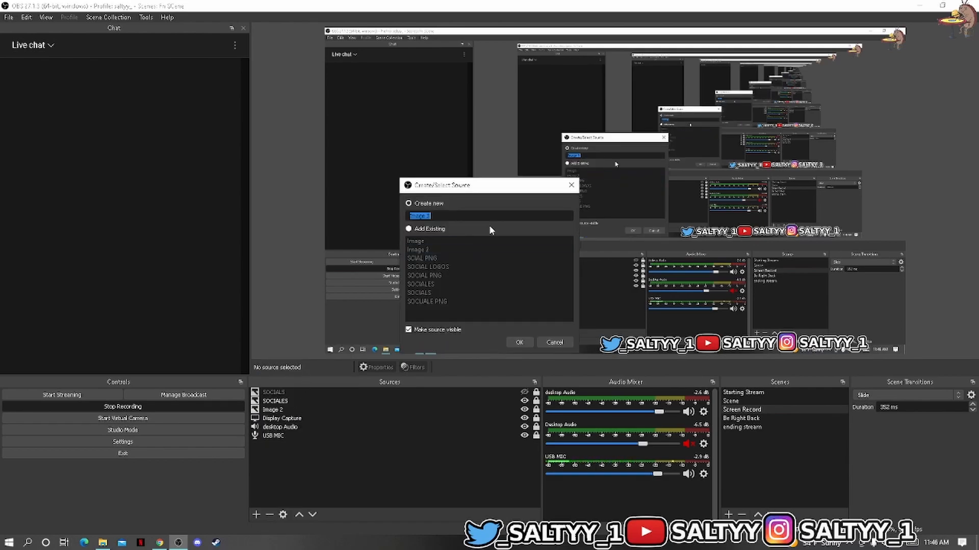
{"action": "key", "text": "BackSpace"}
{"action": "type", "text": "LOGOS "}
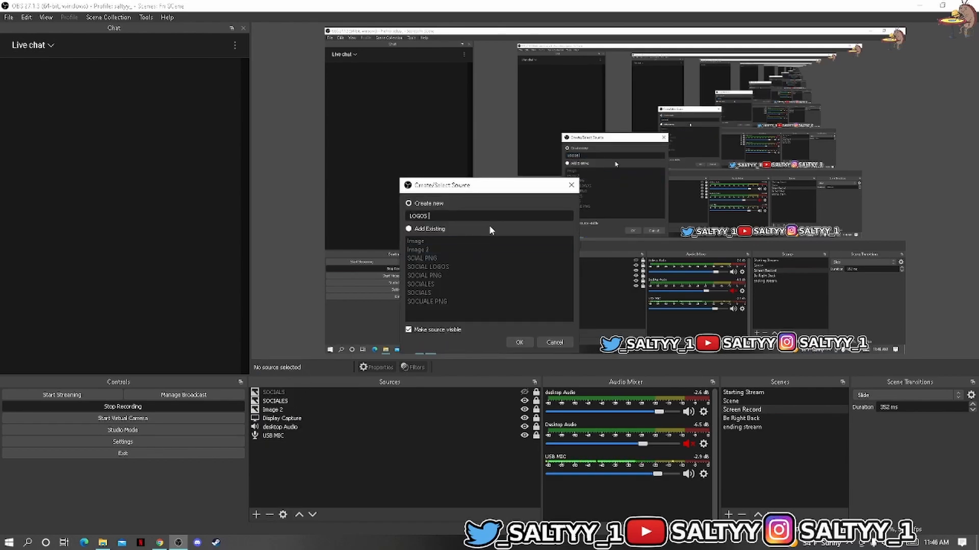
{"action": "type", "text": "PNG"}
{"action": "left_click", "coordinate": [525, 344]}
Step: Load SOCIAL PNG YT from the Downloads folder as the LOGOS PNG image file and confirm the source properties
{"action": "left_click", "coordinate": [643, 335]}
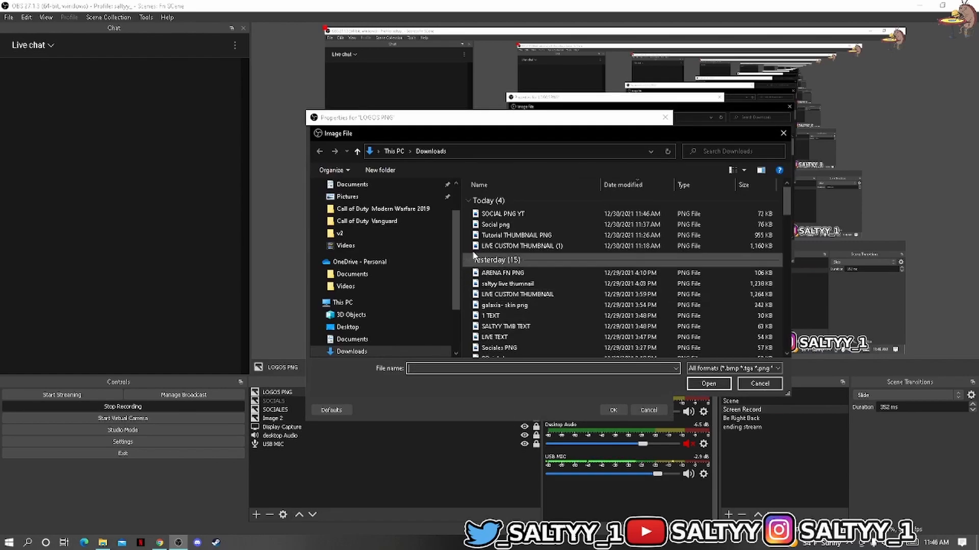
{"action": "left_click", "coordinate": [508, 214]}
{"action": "left_click", "coordinate": [698, 383]}
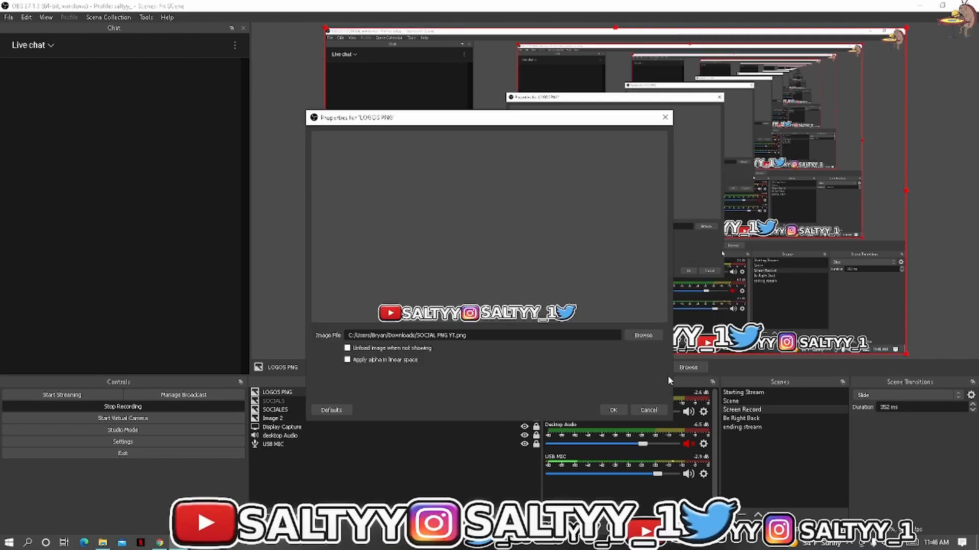
{"action": "left_click", "coordinate": [626, 412]}
Step: Scale the LOGOS PNG overlay down to roughly half size and position its logos along the upper edge of the scene preview
{"action": "left_click_drag", "start_coordinate": [523, 338], "coordinate": [472, 322]}
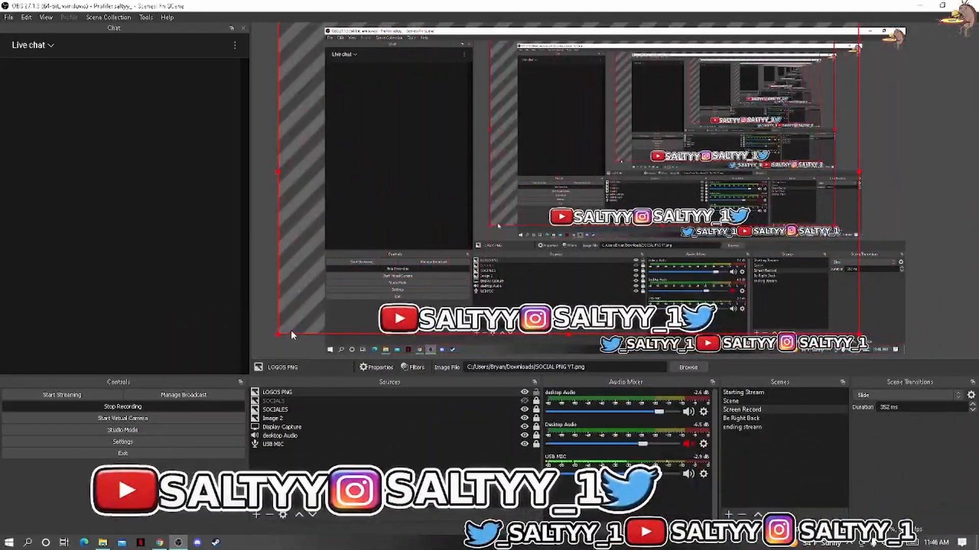
{"action": "left_click_drag", "start_coordinate": [276, 335], "coordinate": [537, 190]}
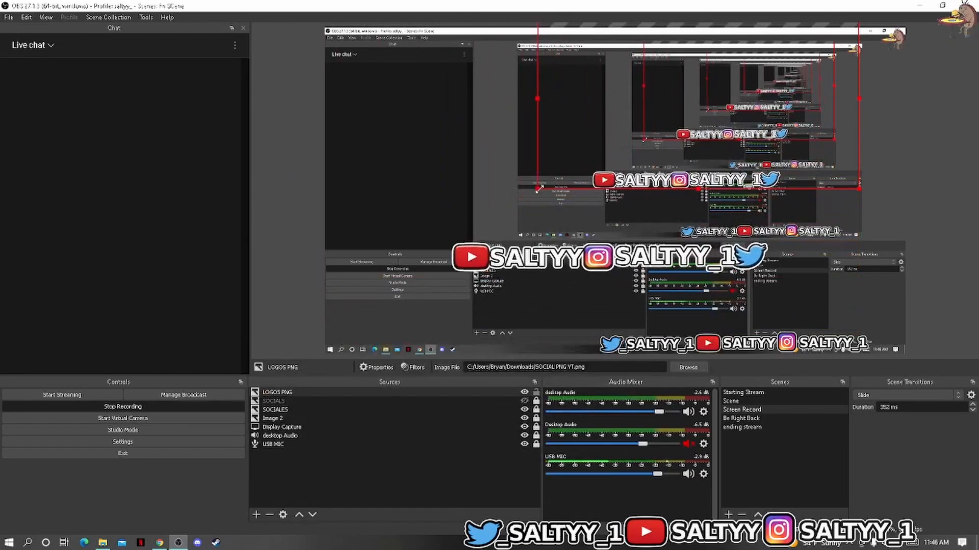
{"action": "left_click_drag", "start_coordinate": [710, 162], "coordinate": [584, 8]}
{"action": "left_click", "coordinate": [281, 204]}
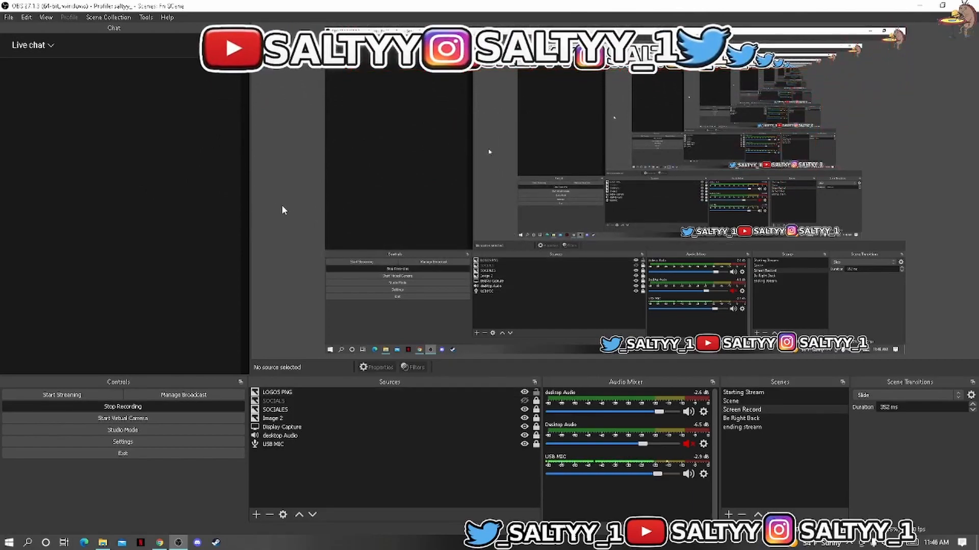